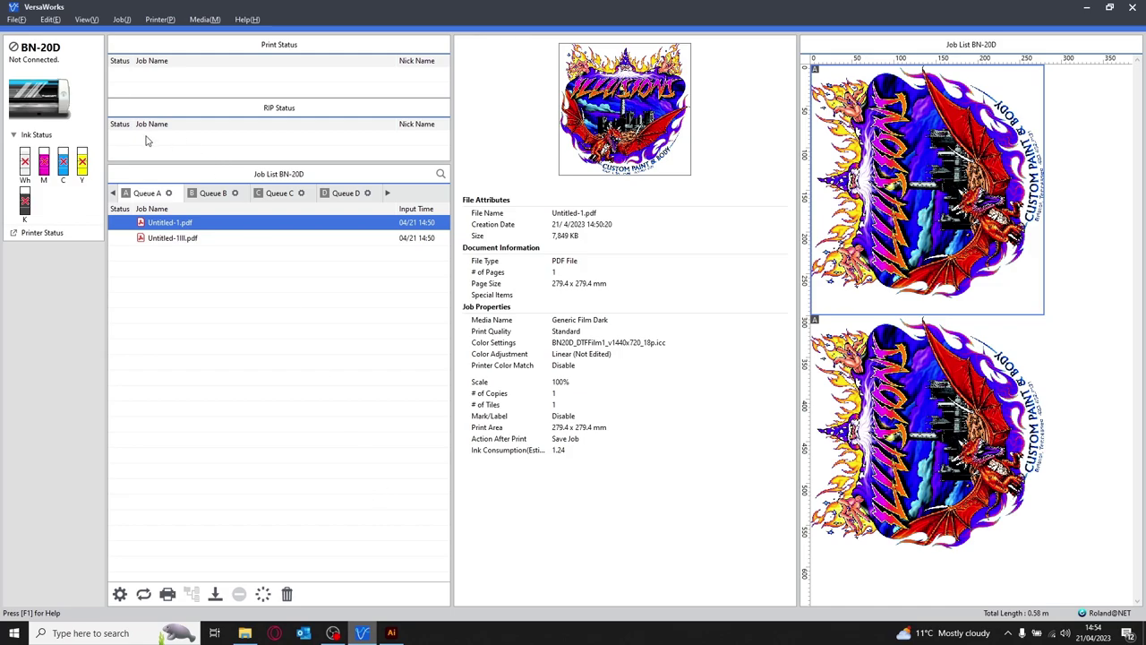
Step: Set the print resolution for Untitled-1.pdf to 720 x 720 dpi in Job Settings
click(160, 222)
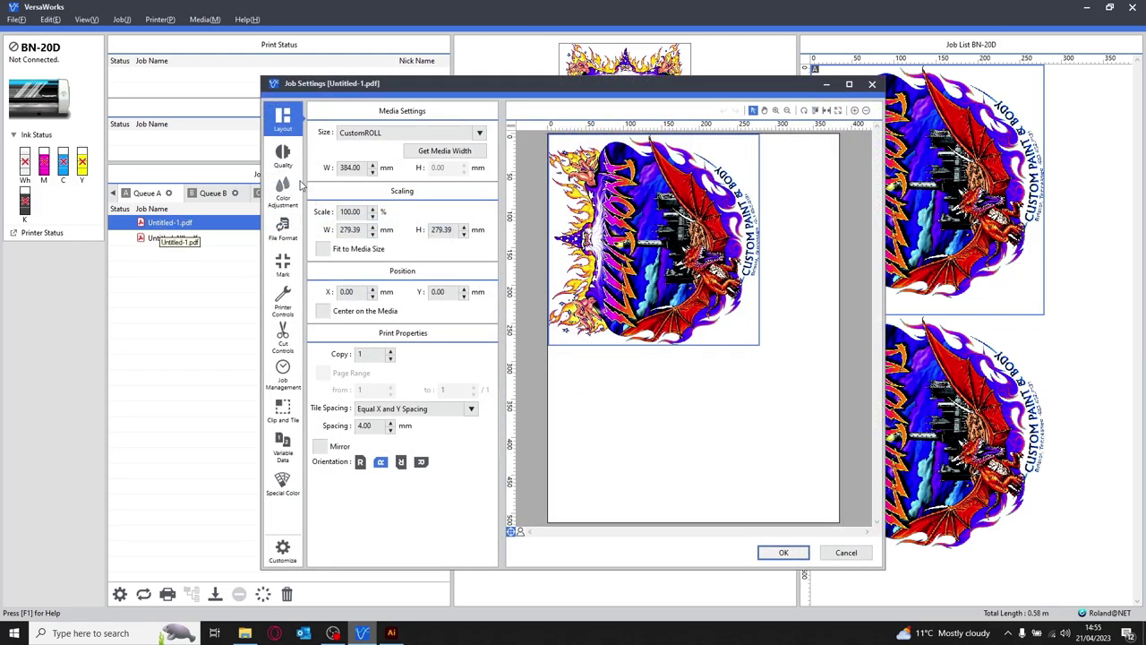
click(285, 160)
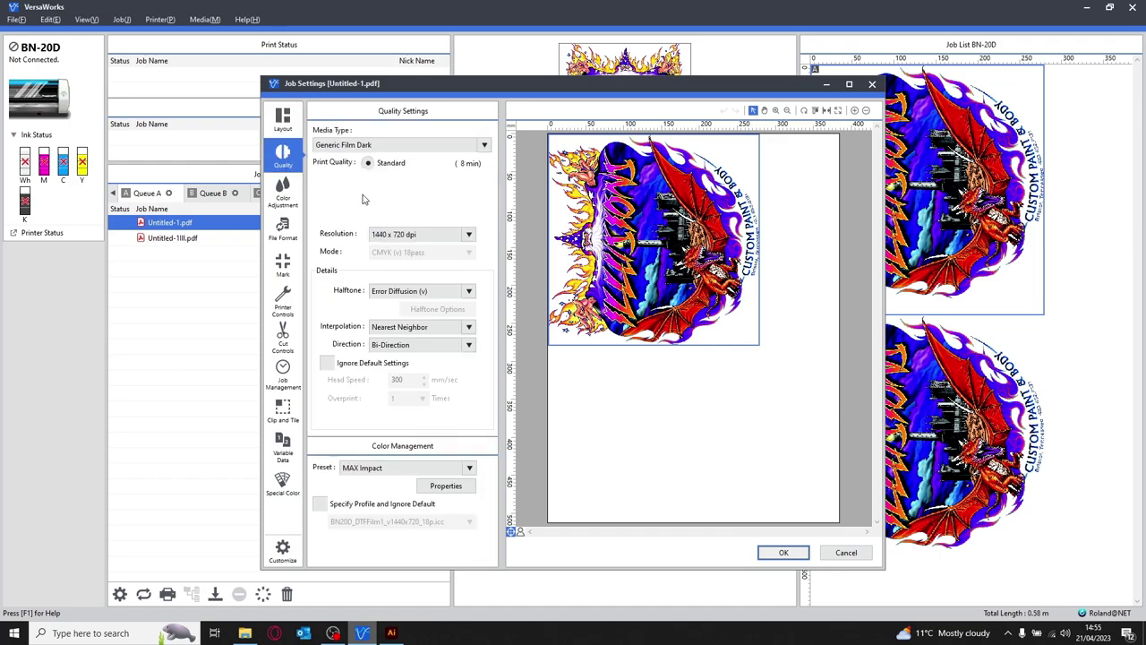
click(408, 235)
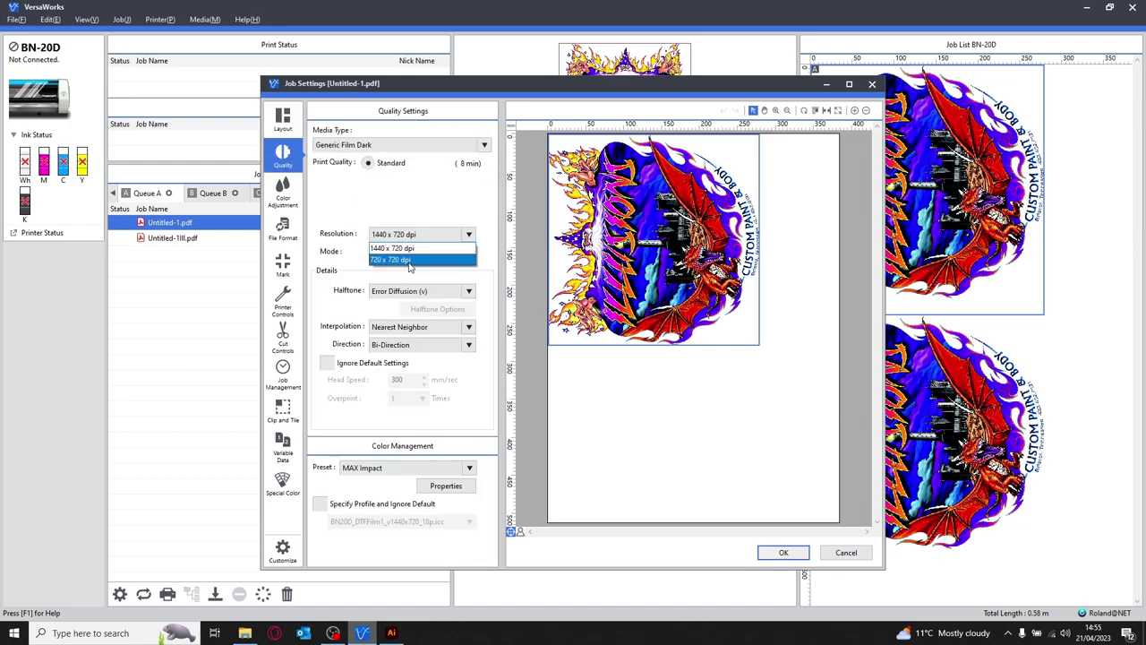
click(410, 261)
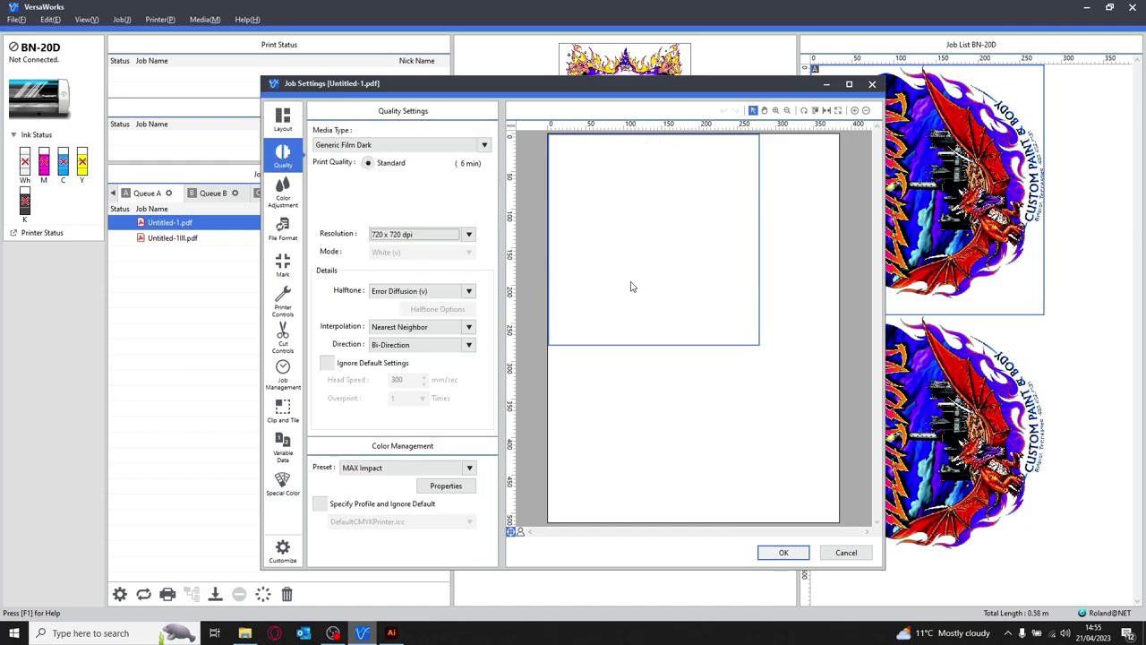
click(400, 235)
click(394, 259)
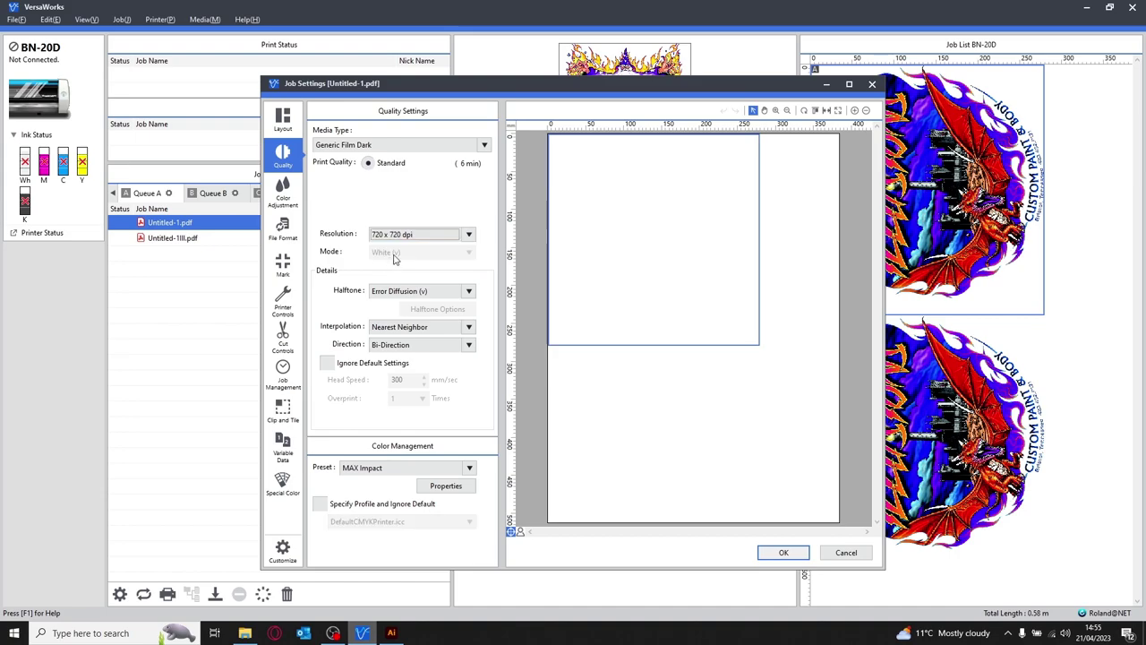
Step: Enable the white special colour plate, generated over the print area at 100% density
click(282, 488)
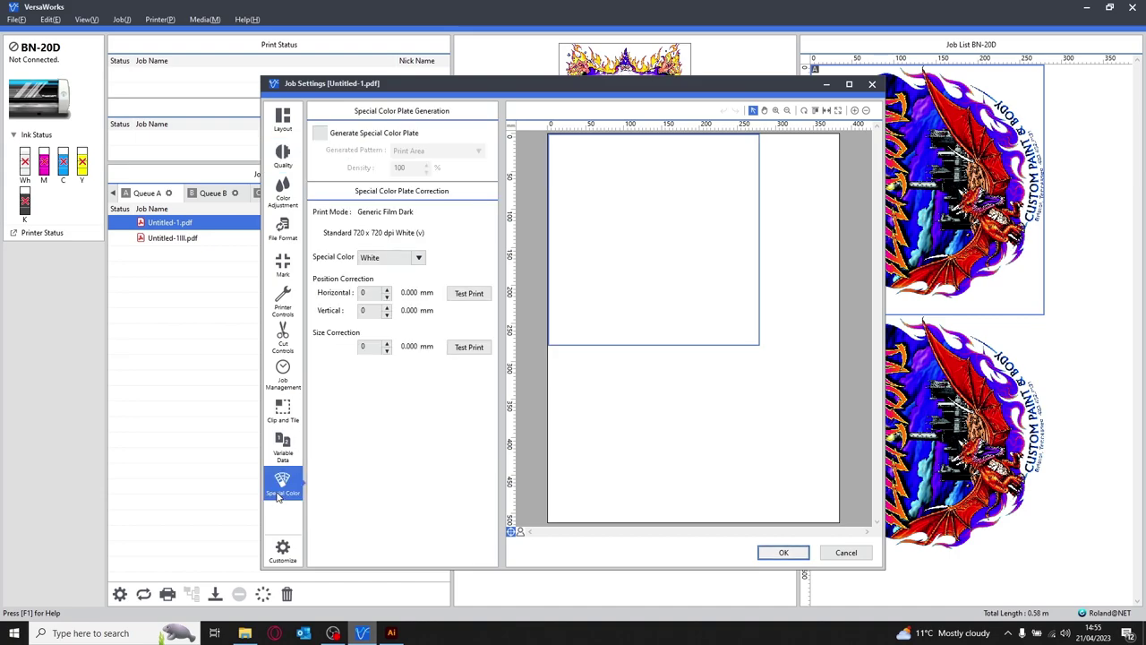
click(321, 134)
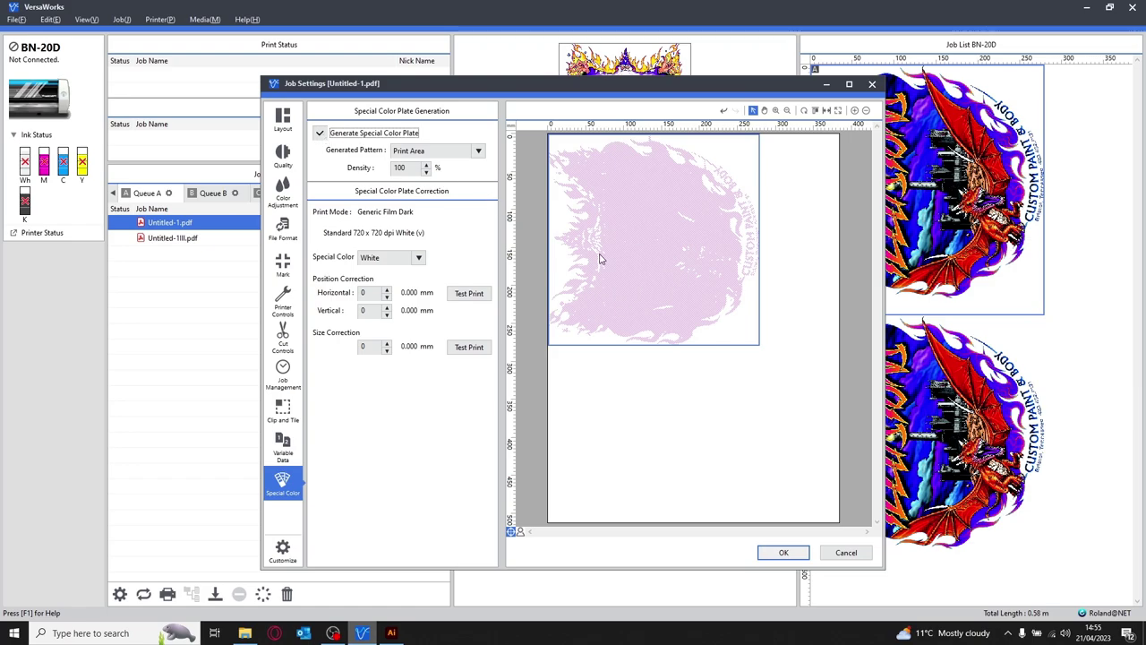
click(478, 150)
click(454, 176)
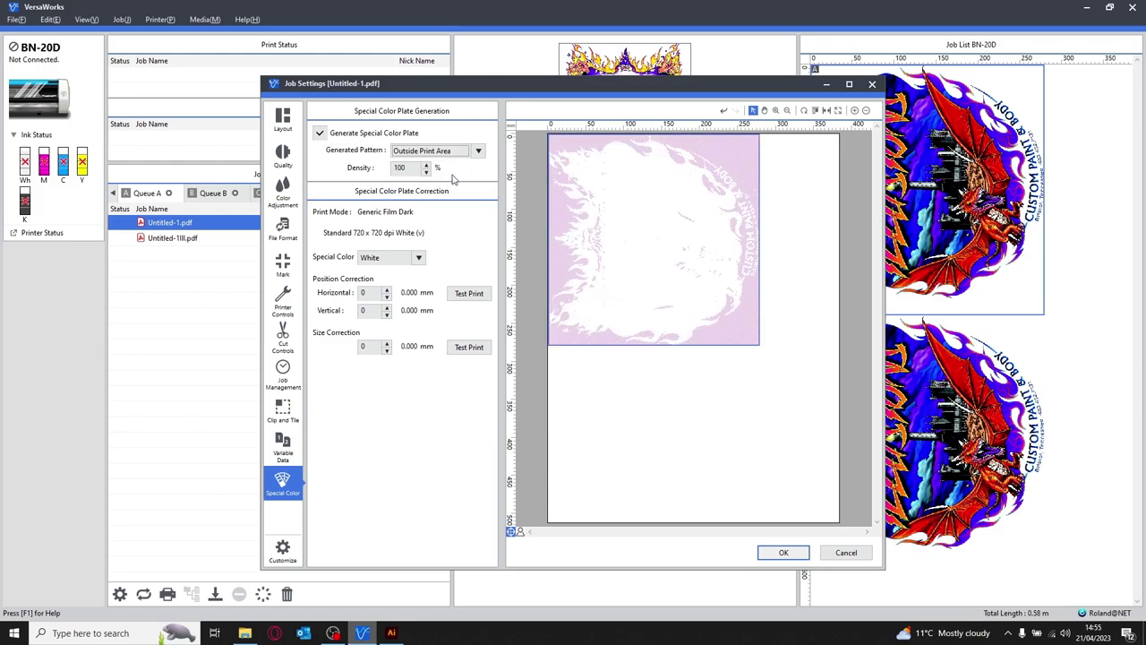
click(439, 156)
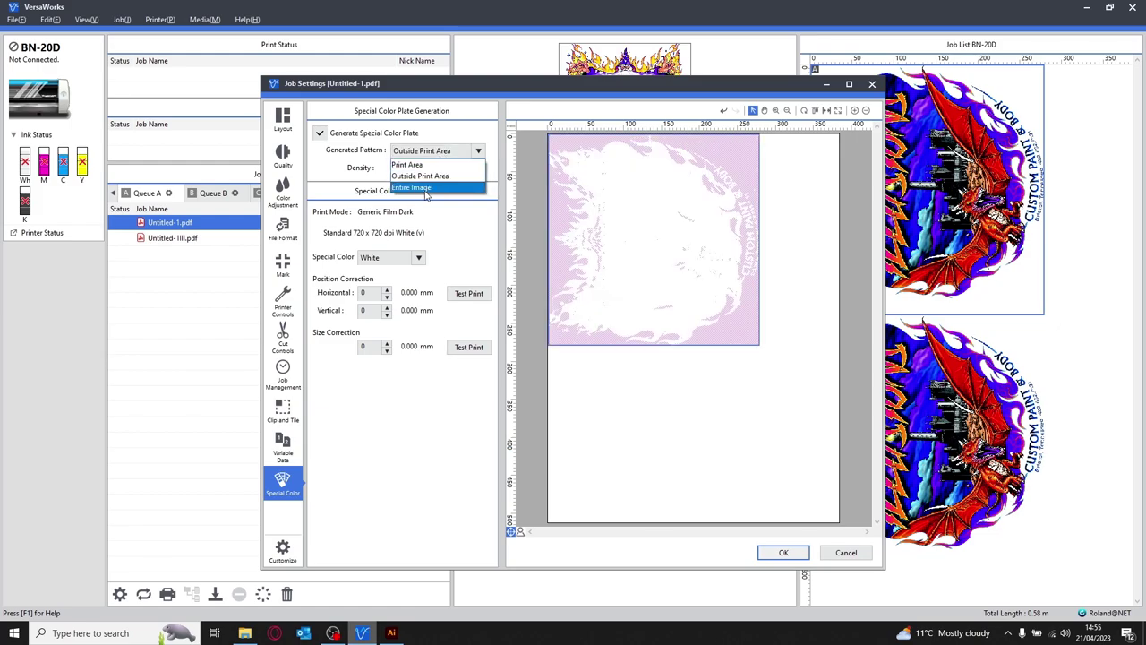
click(428, 185)
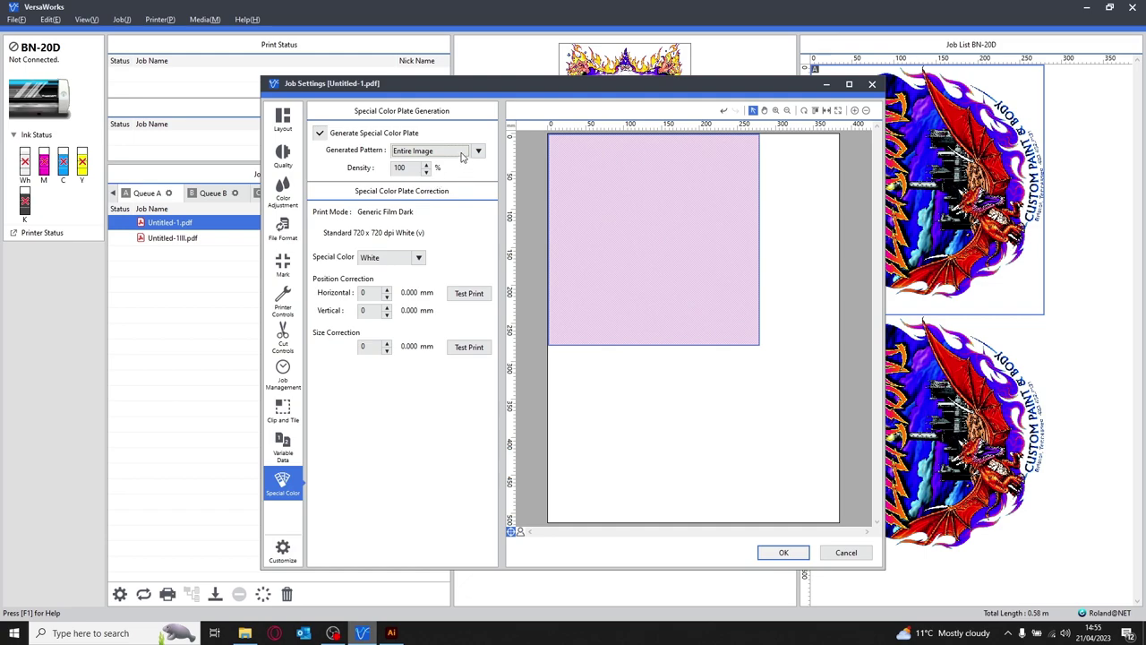
click(462, 153)
click(428, 162)
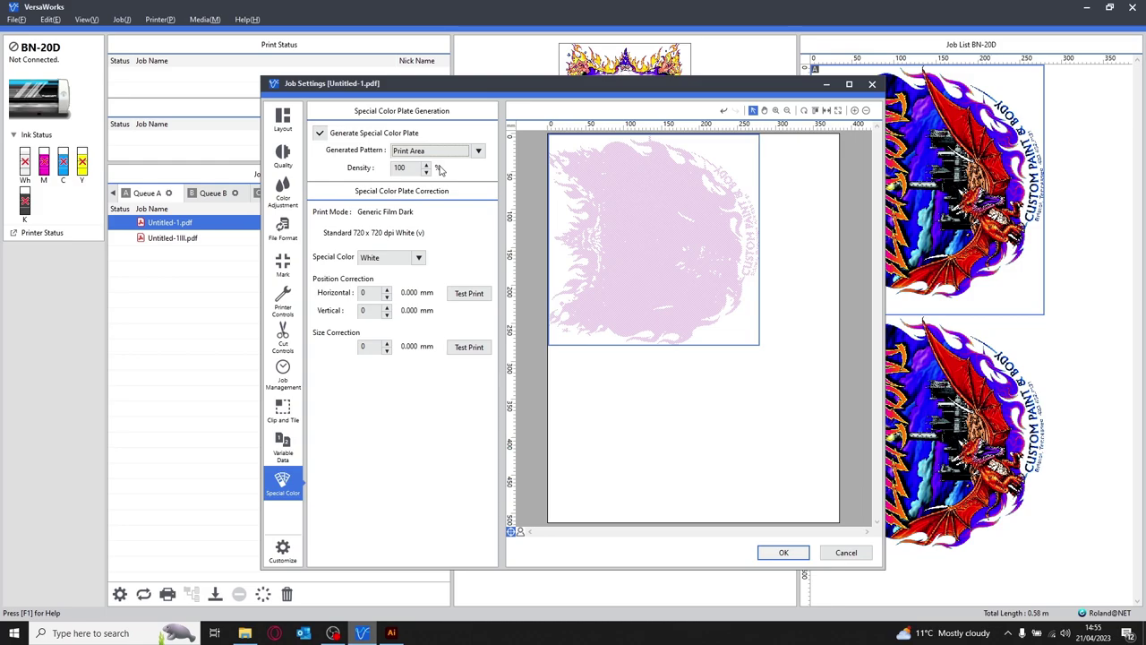
click(775, 110)
Step: Cancel the Job Settings dialog without saving the changes
click(846, 553)
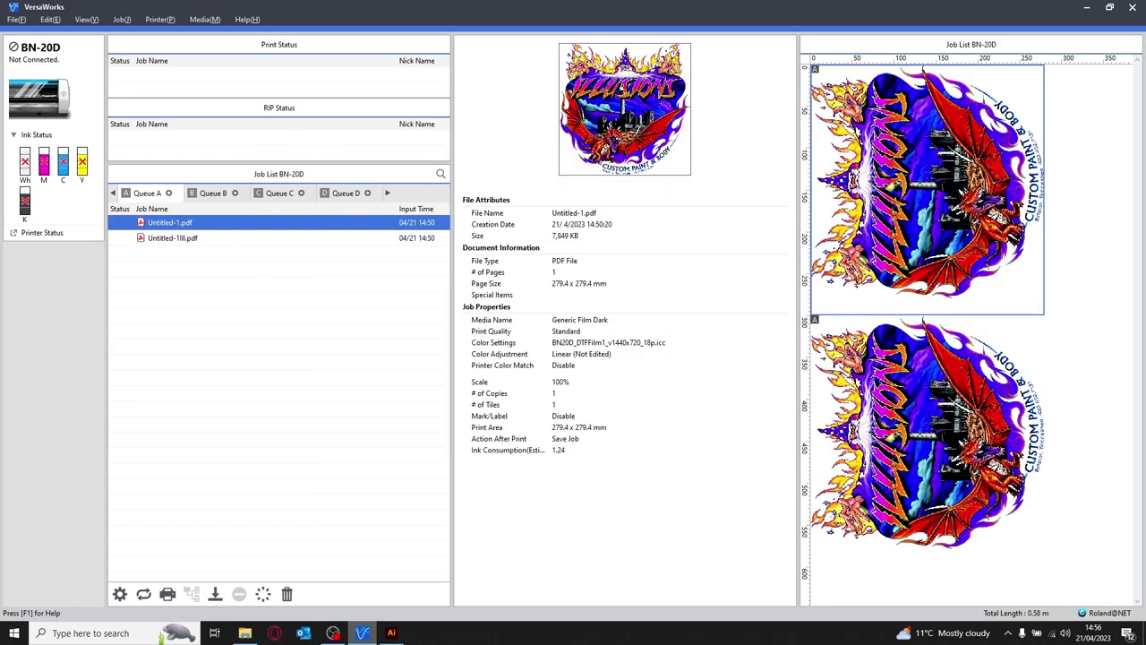
Step: In Illustrator, choose Other Library from the Swatches panel's swatch library options
click(392, 633)
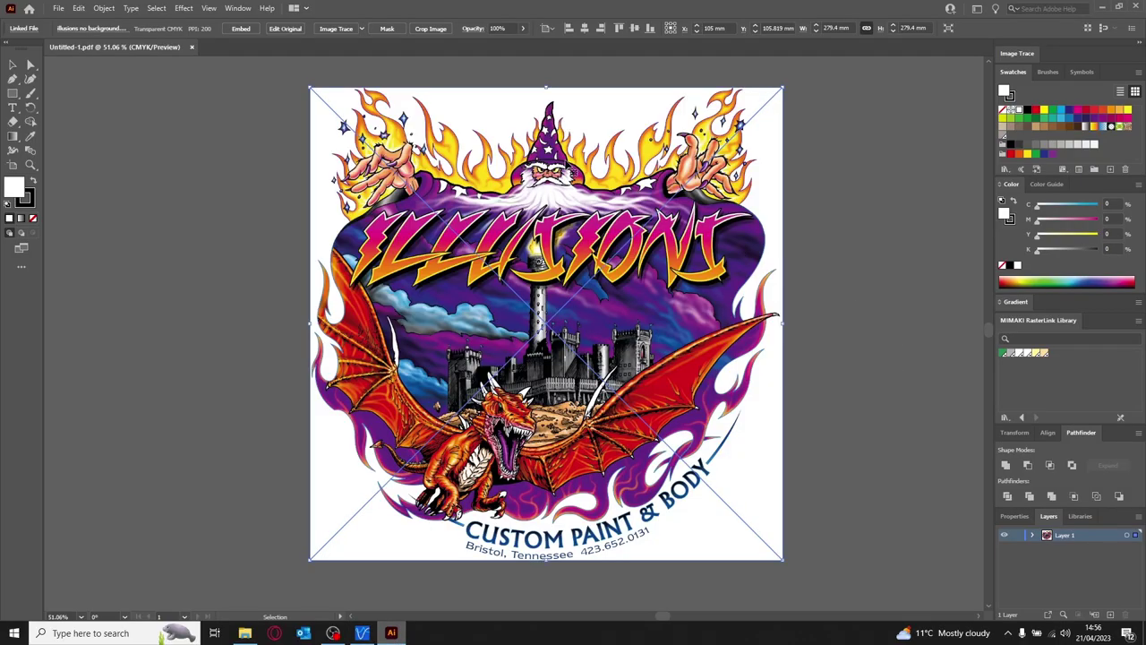
click(1138, 321)
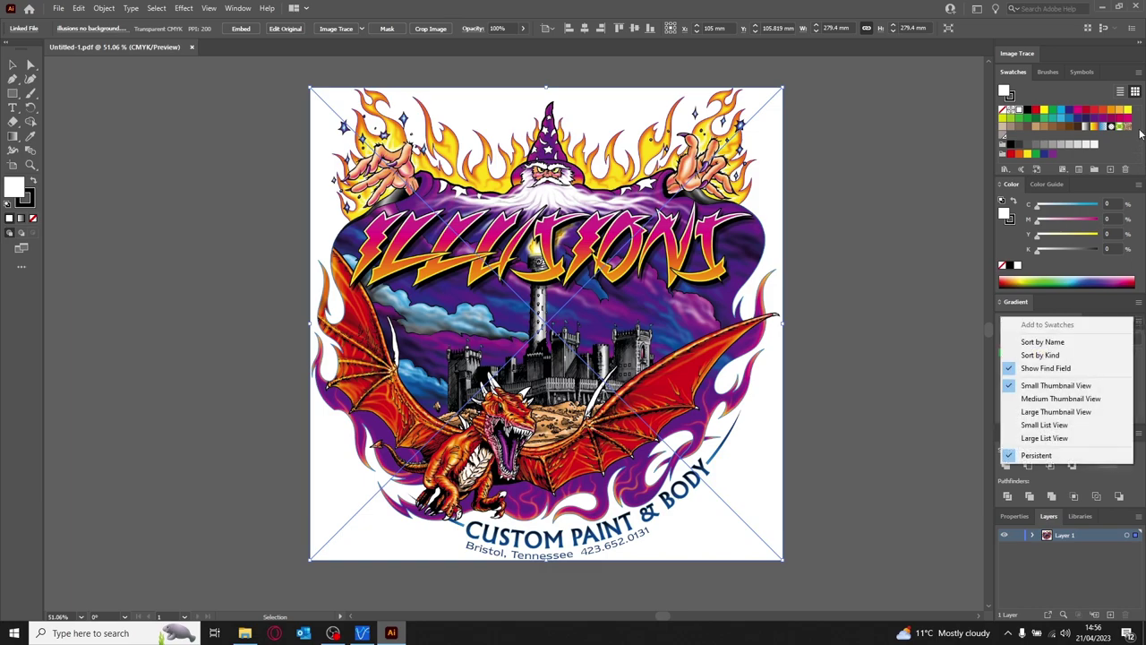
click(1137, 77)
click(1138, 73)
mouse_move(1052, 341)
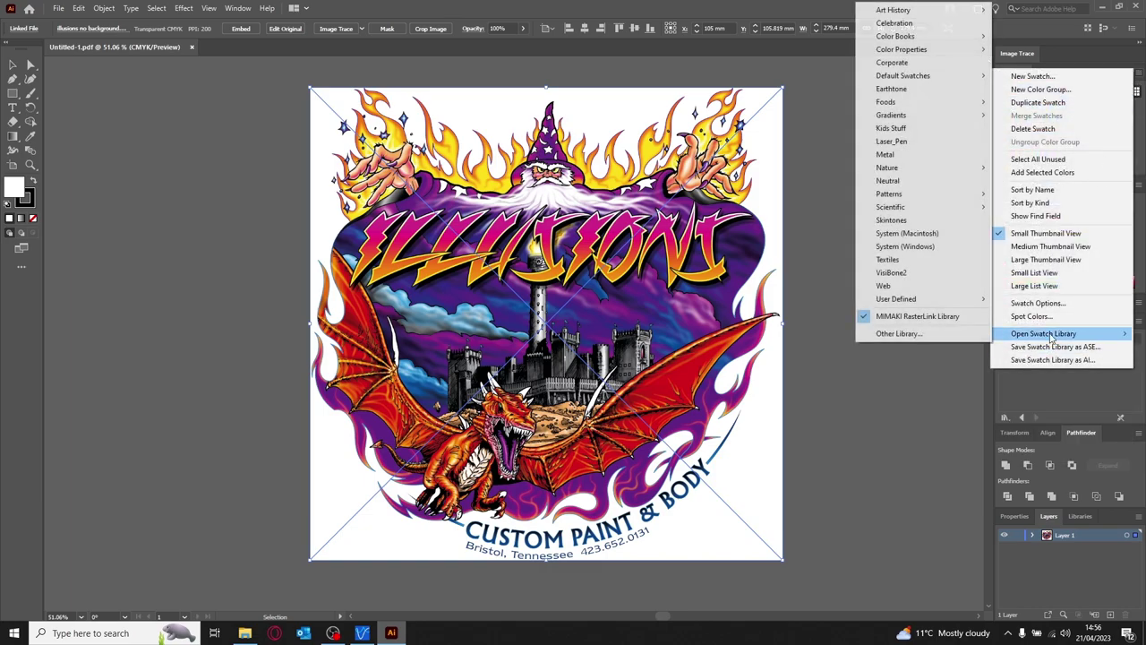
click(938, 335)
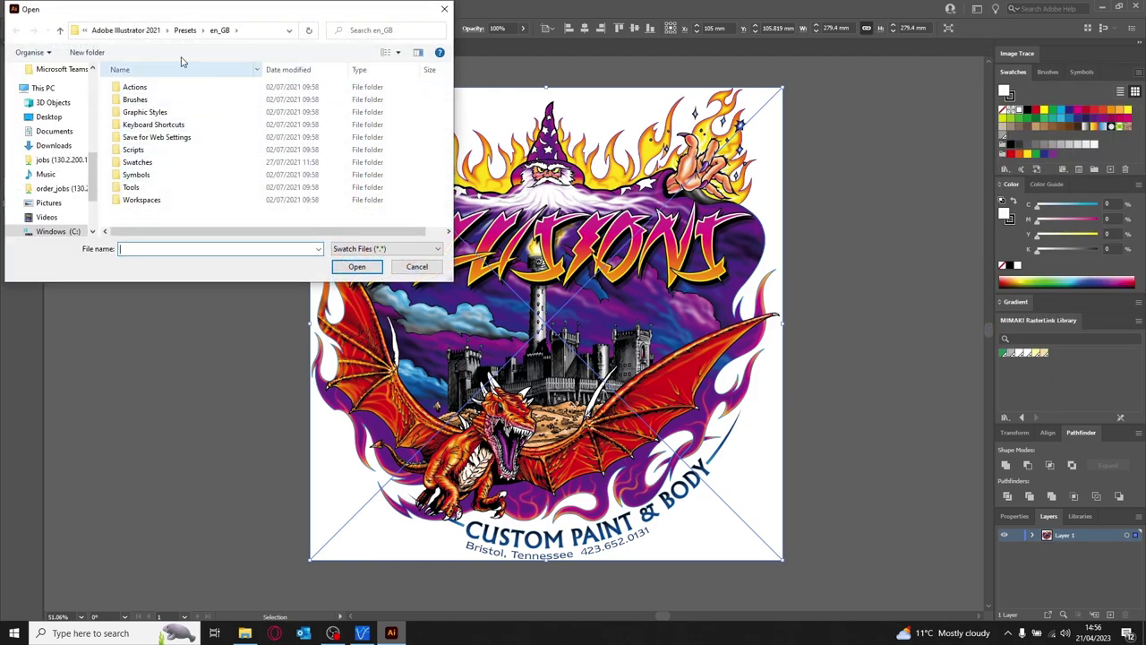
Step: Load Roland VersaWorks.ai from C:\Program Files\VersaWorks\Swatch\Illustrator
scroll(54, 175, down, 2)
click(57, 169)
double_click(163, 175)
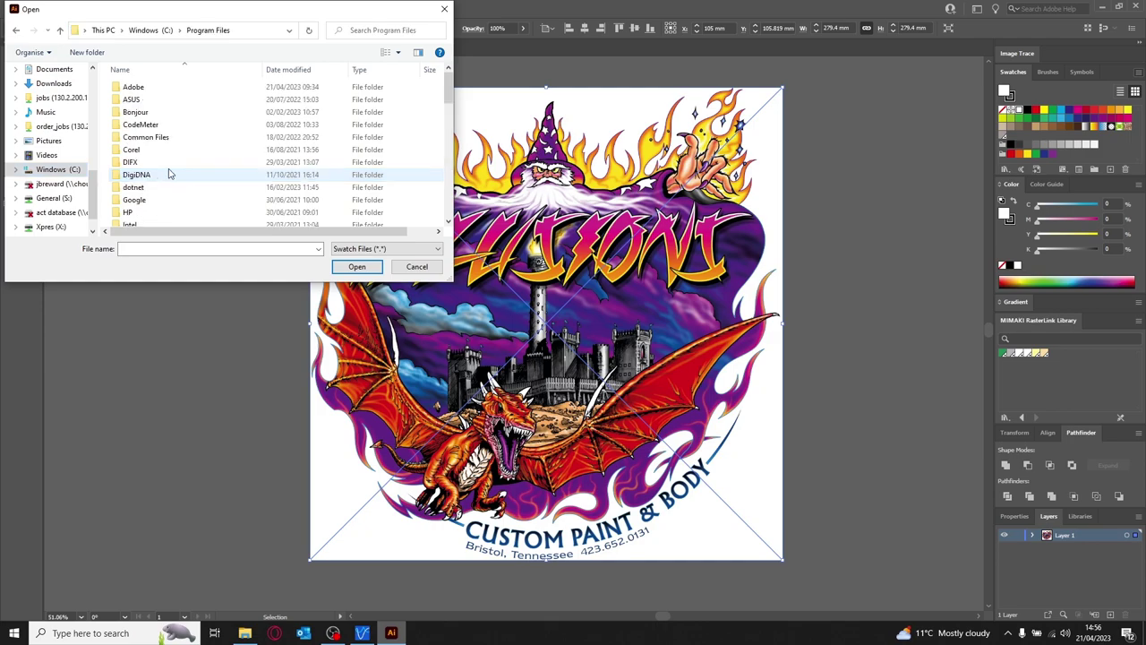
scroll(159, 154, down, 10)
scroll(158, 150, up, 5)
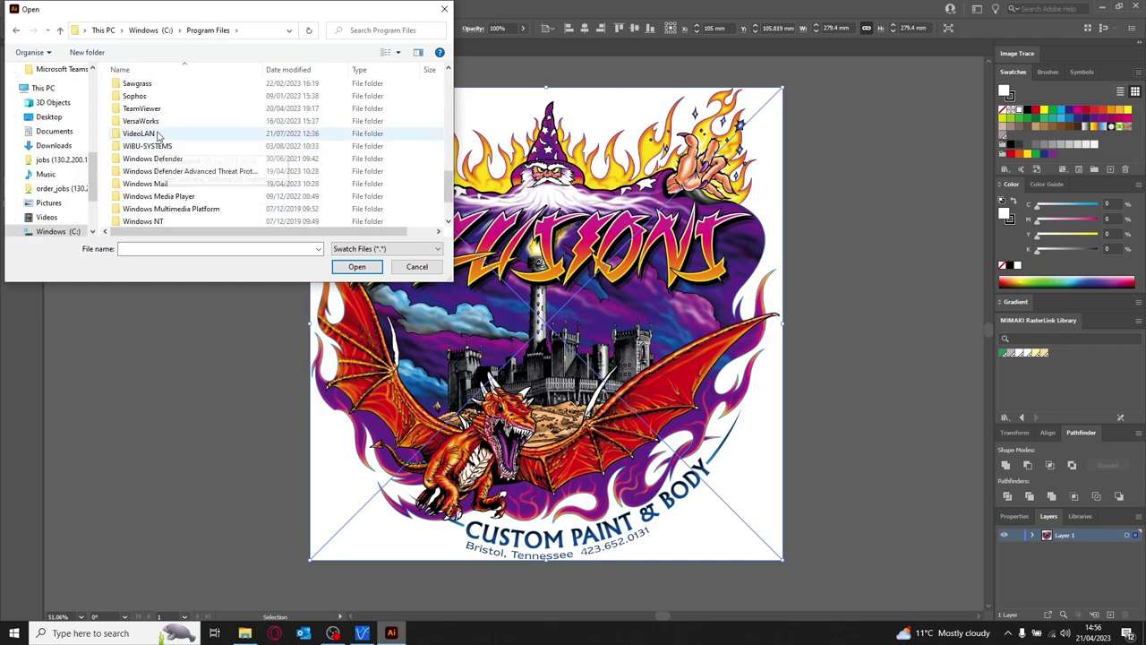
double_click(154, 122)
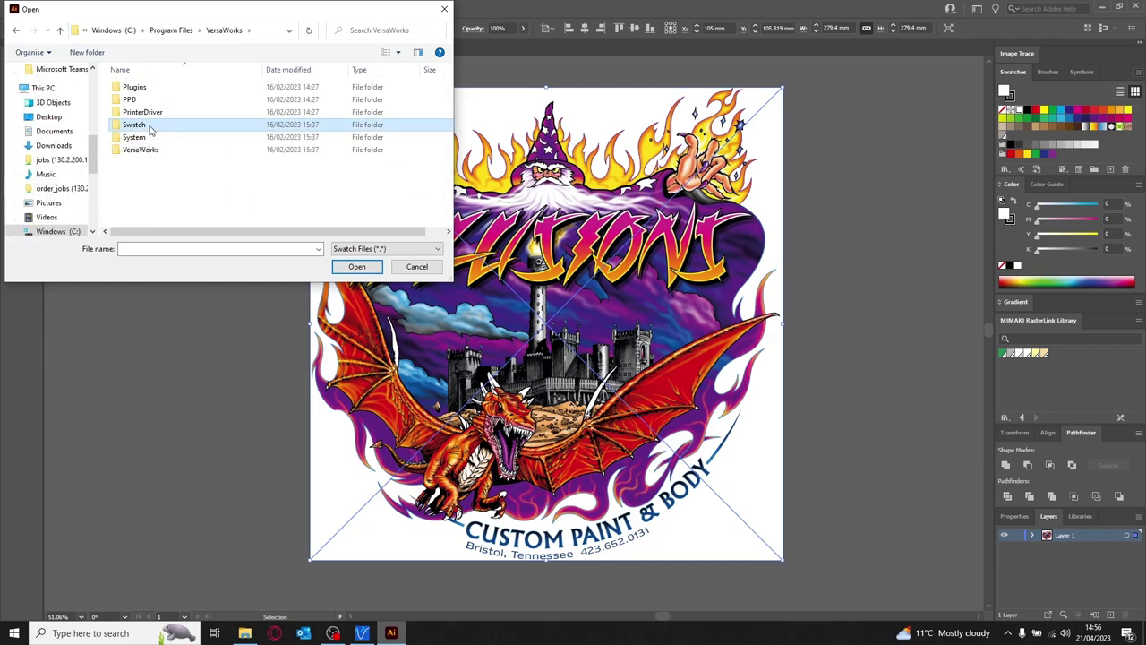
double_click(150, 125)
double_click(152, 99)
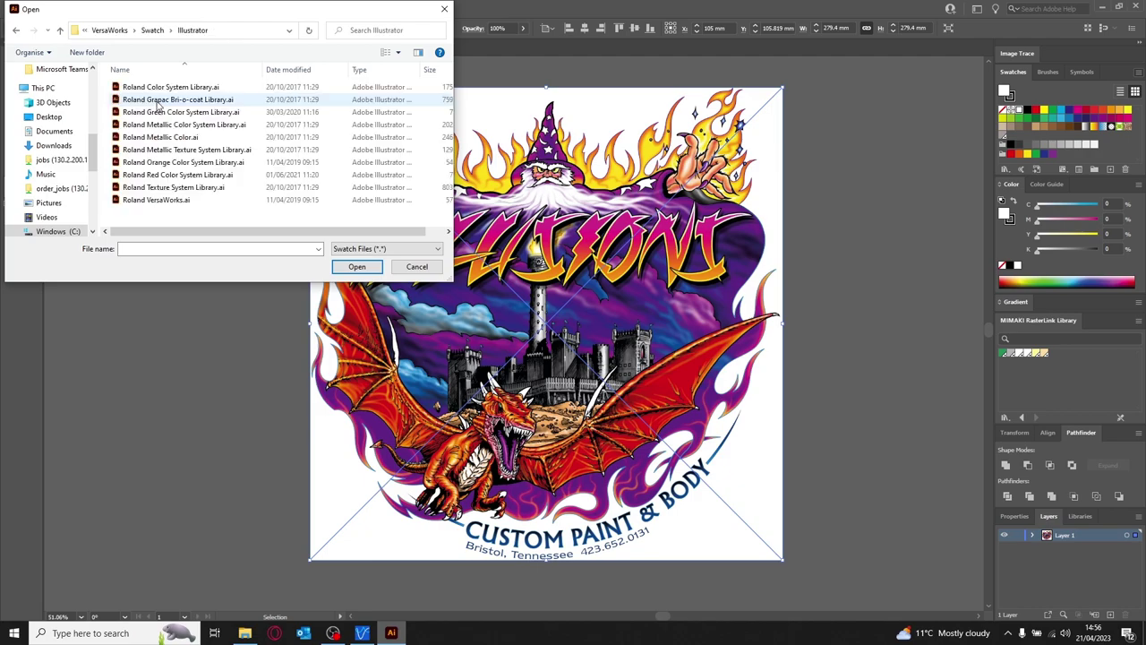
double_click(167, 200)
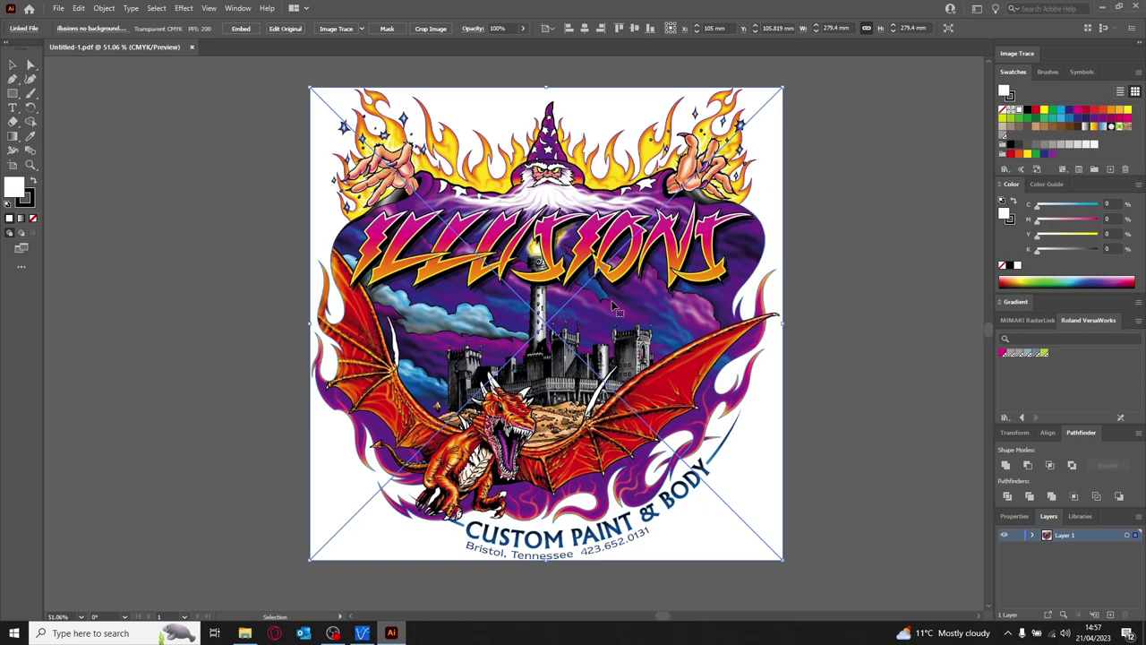
Step: Duplicate the Illusions image to the left, move the original right, and trace the copy with 16 Colors
key(a)
drag(613, 306, 356, 297)
drag(550, 357, 783, 330)
drag(369, 337, 416, 318)
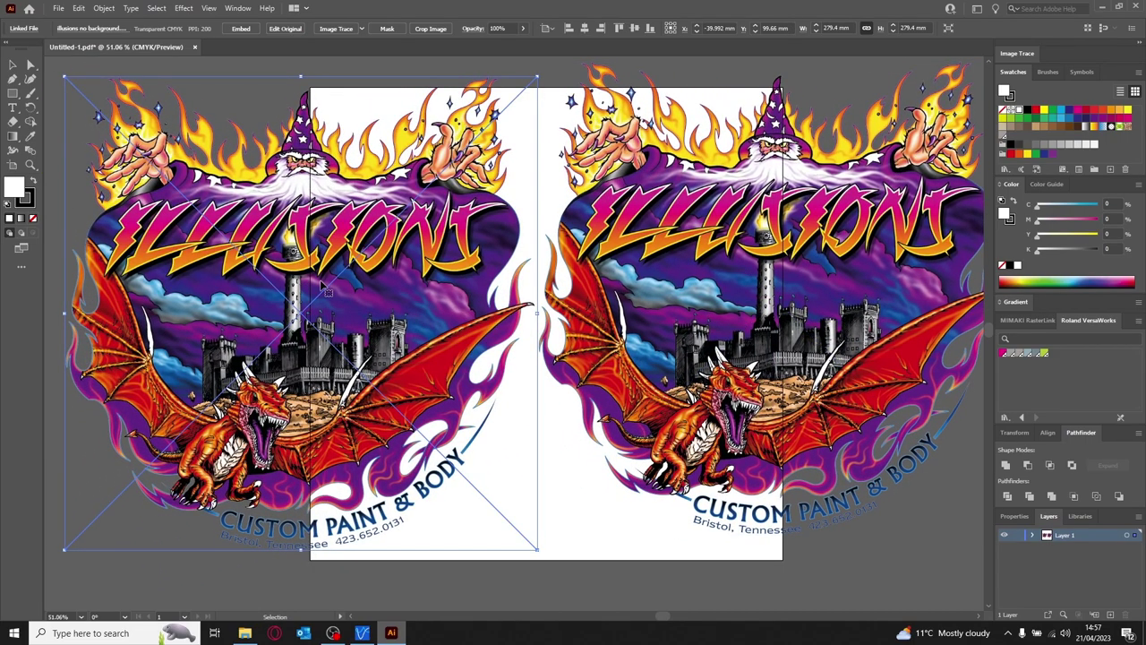
click(363, 30)
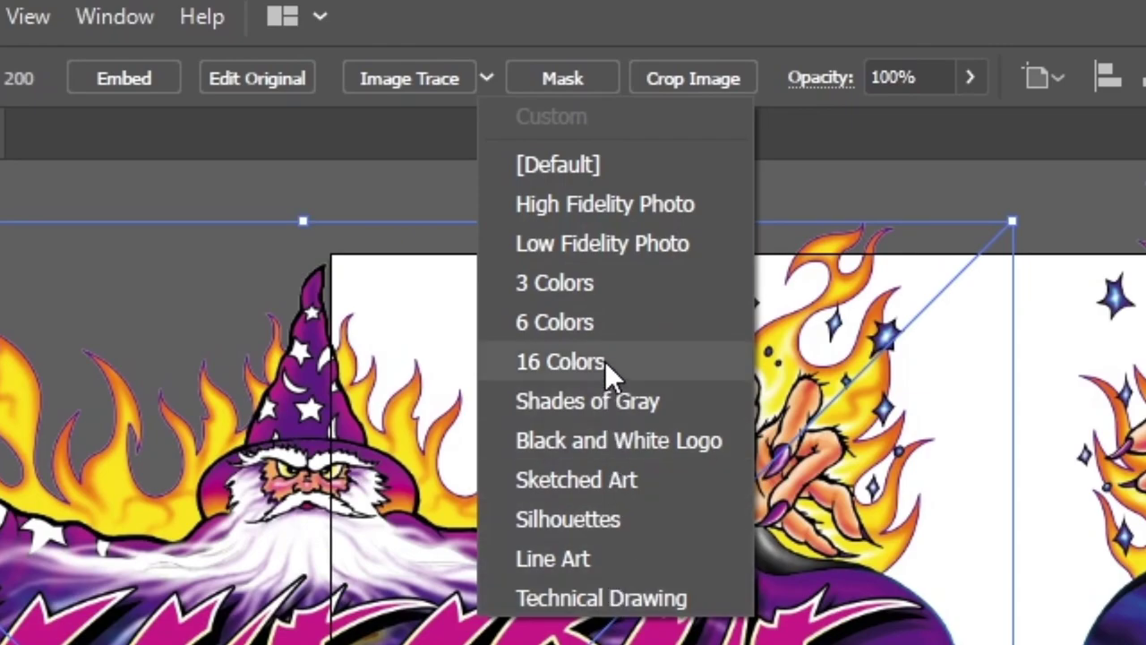
click(558, 306)
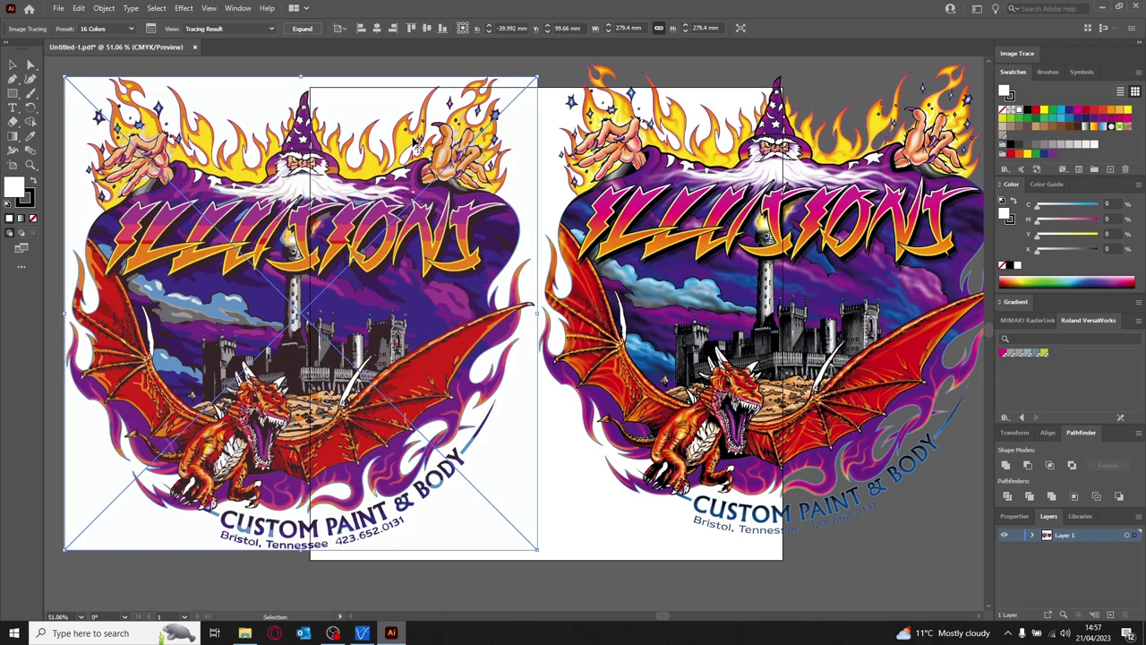
Step: Expand and ungroup the traced artwork, then delete its white background shape
click(297, 31)
right_click(259, 186)
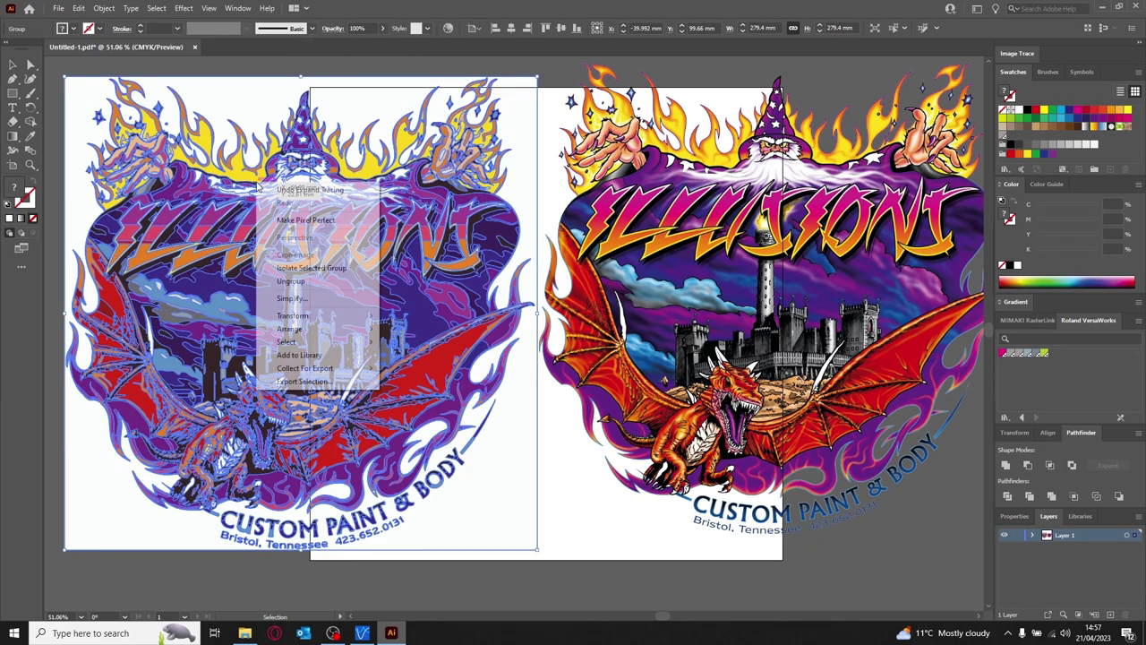
click(296, 282)
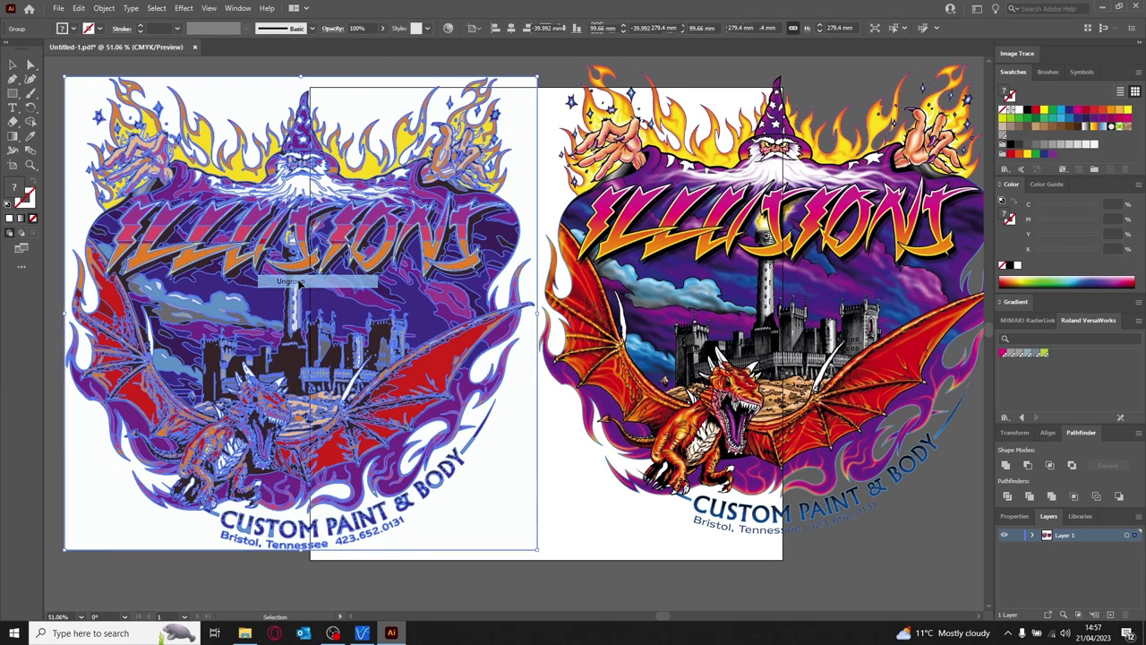
click(339, 72)
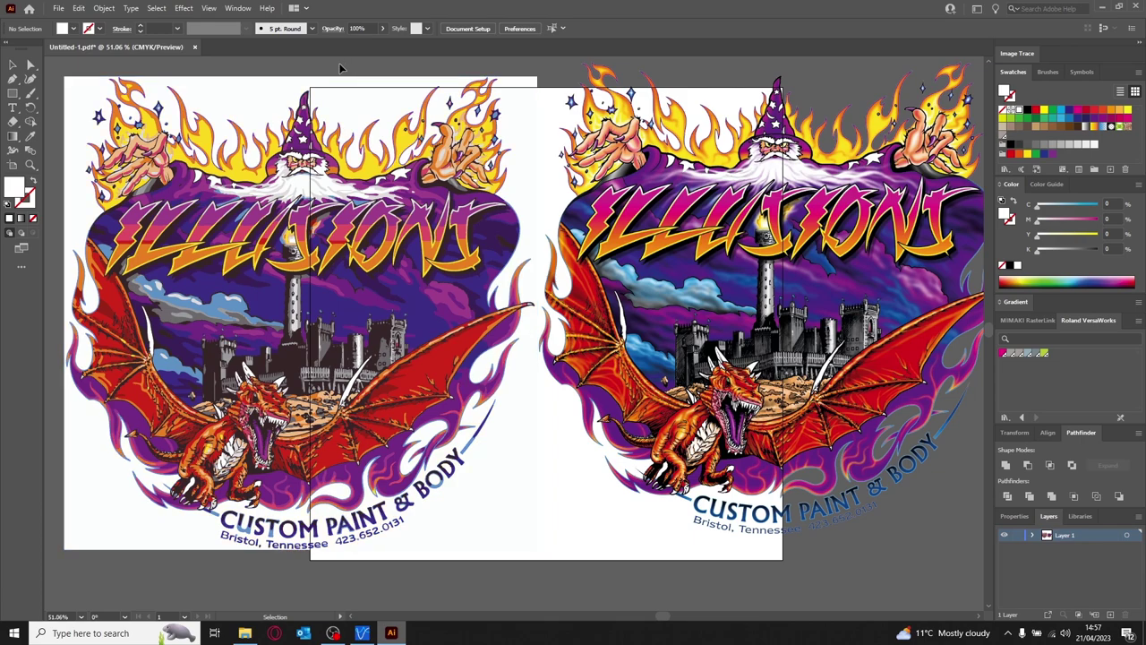
click(348, 90)
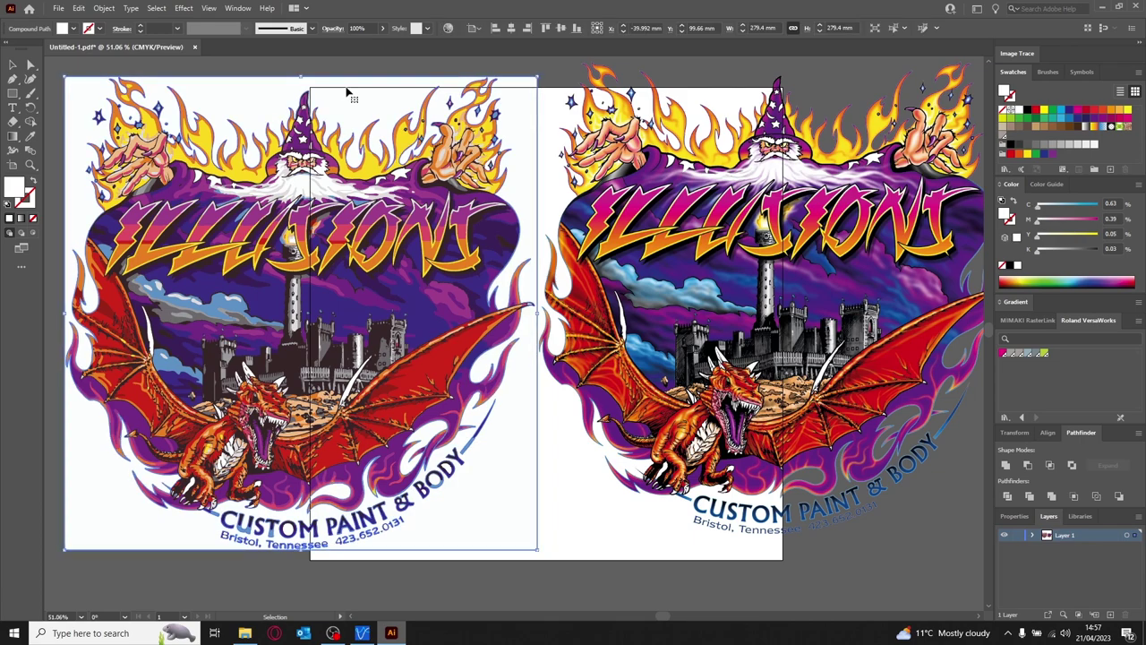
key(Delete)
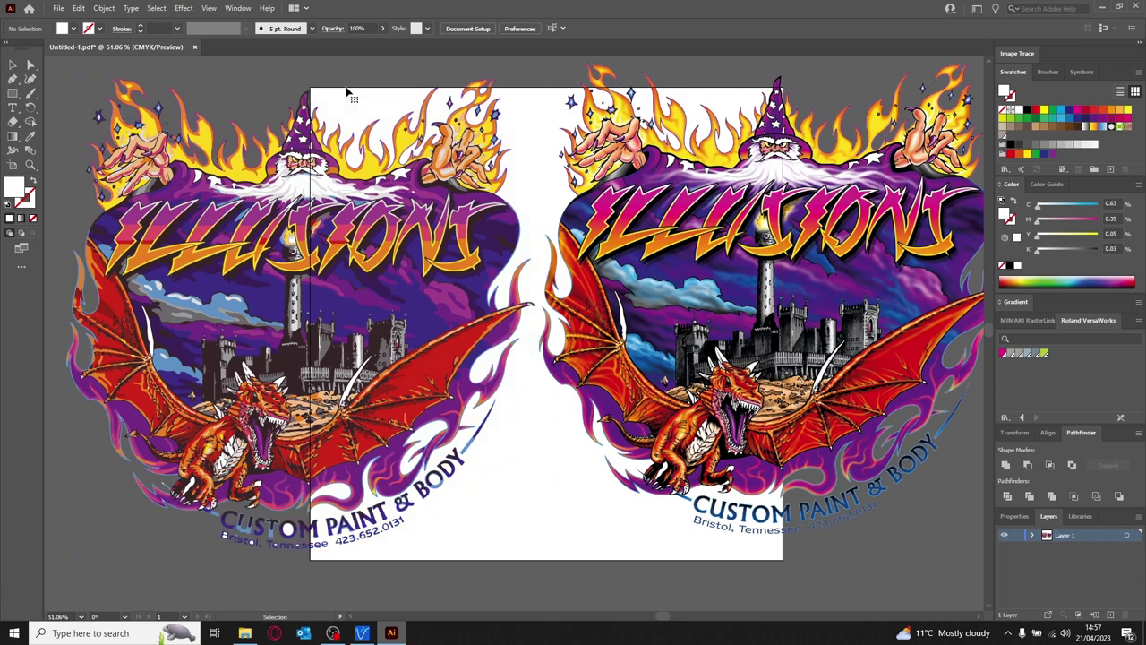
Step: Delete the stray small pieces near CUSTOM, Bristol and PAINT
click(288, 534)
key(Delete)
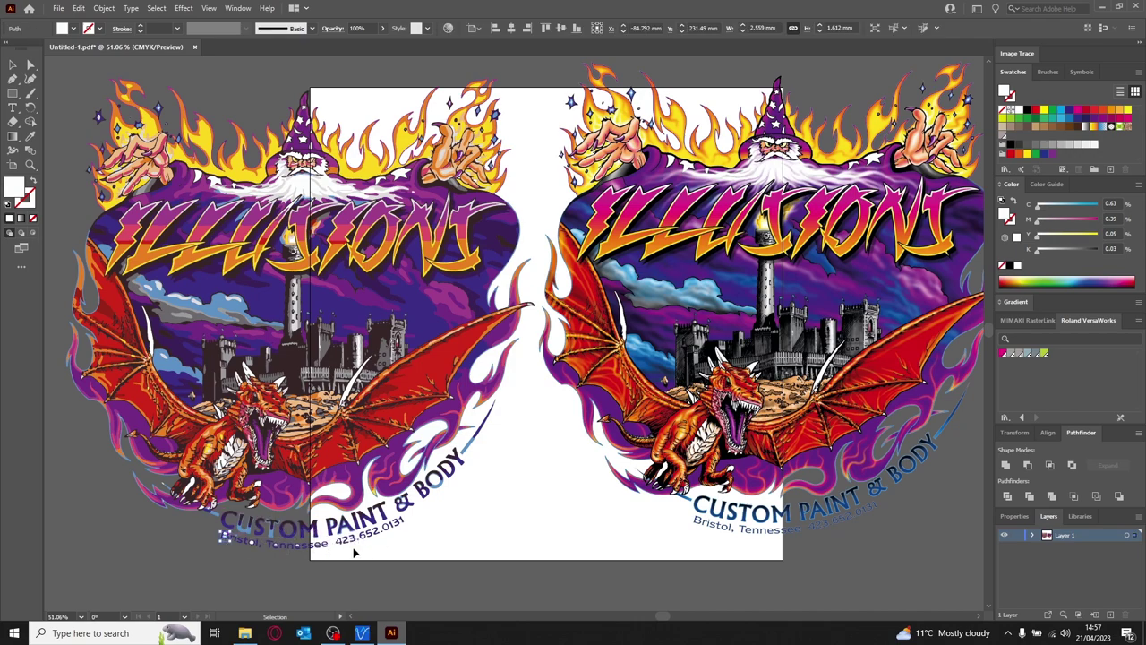
click(226, 535)
key(Delete)
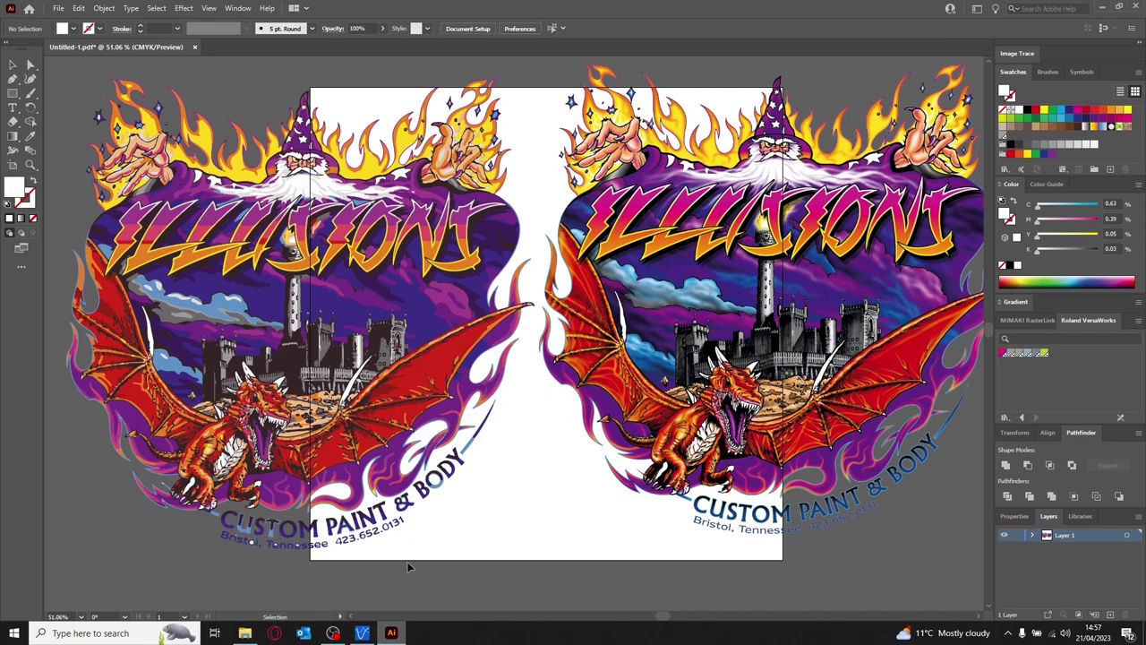
click(271, 545)
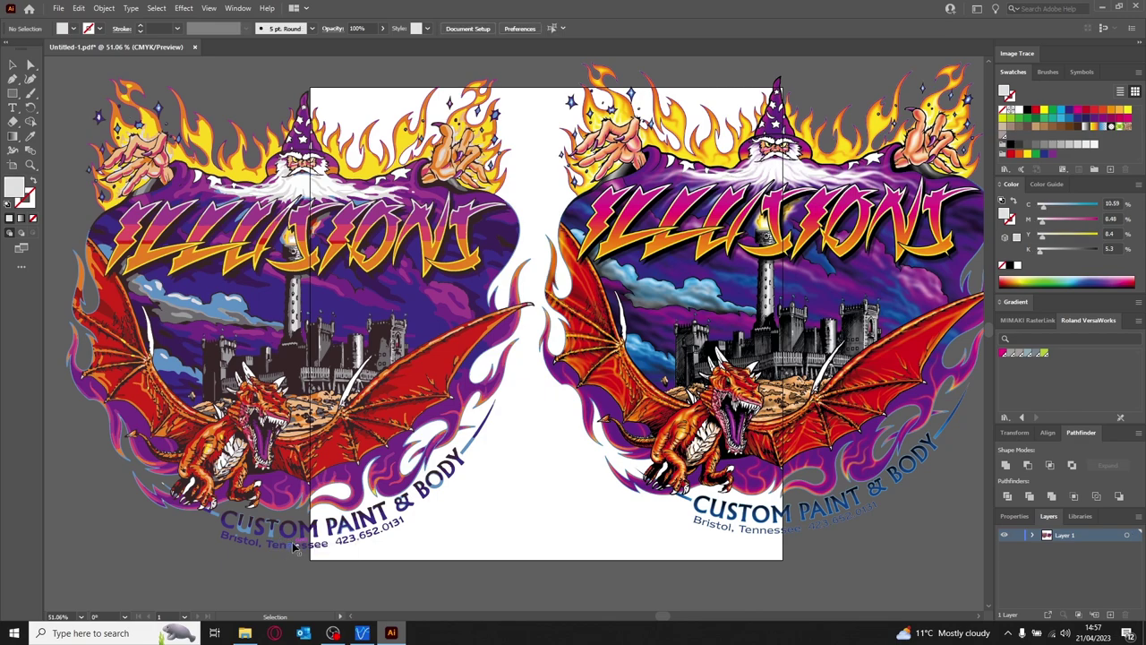
click(298, 548)
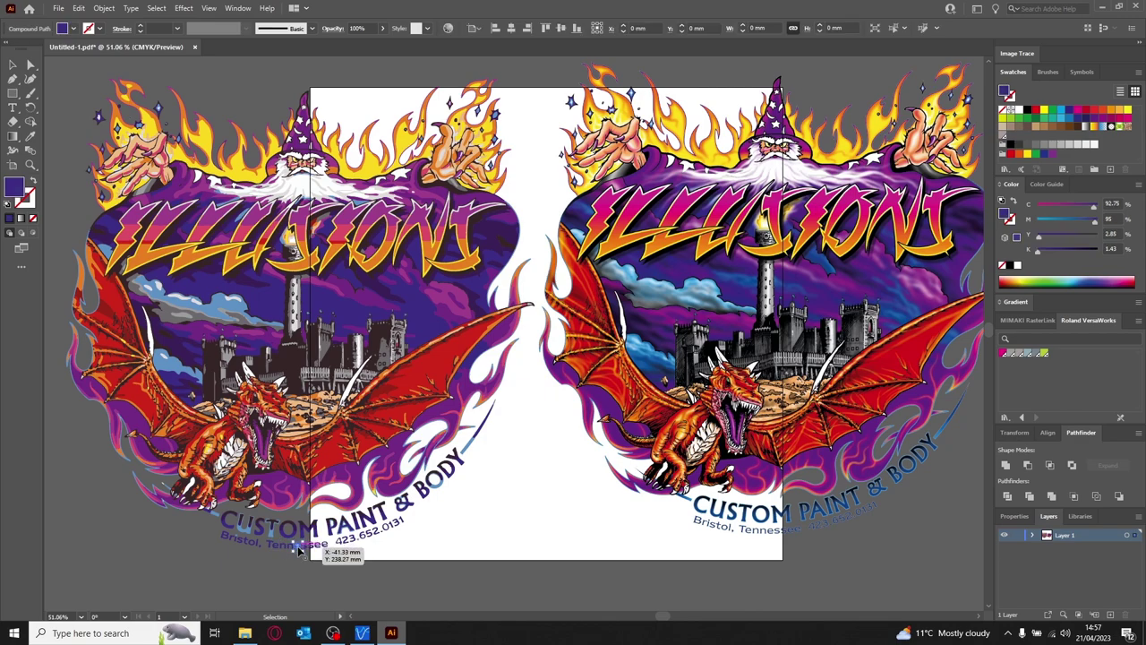
click(367, 548)
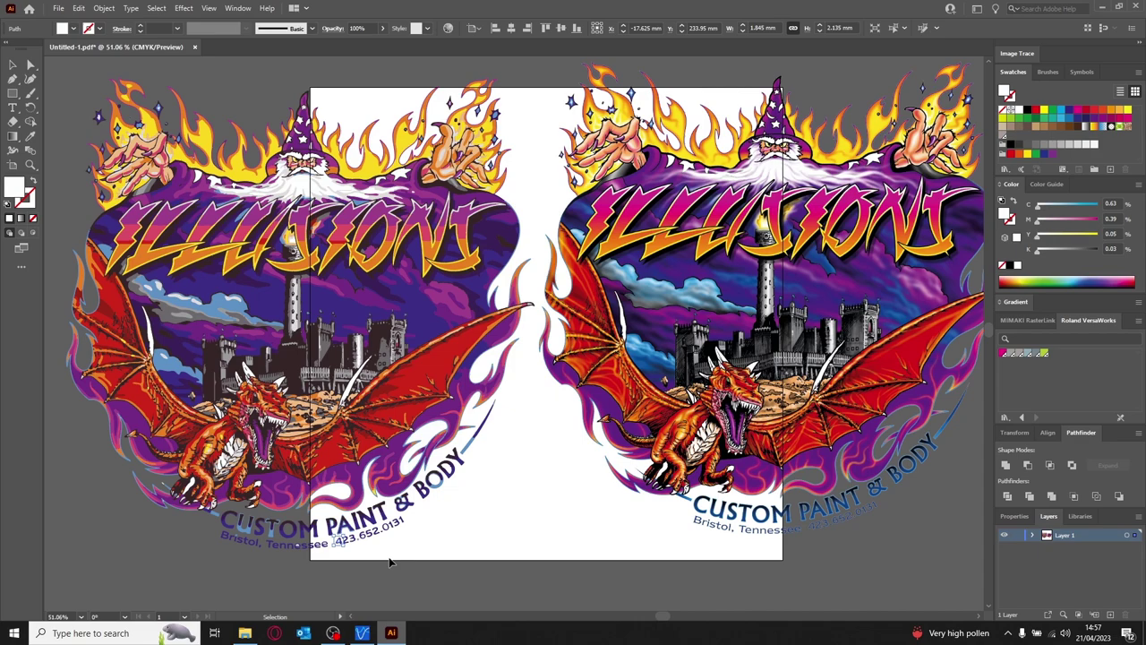
click(433, 480)
click(433, 480)
click(455, 481)
click(455, 481)
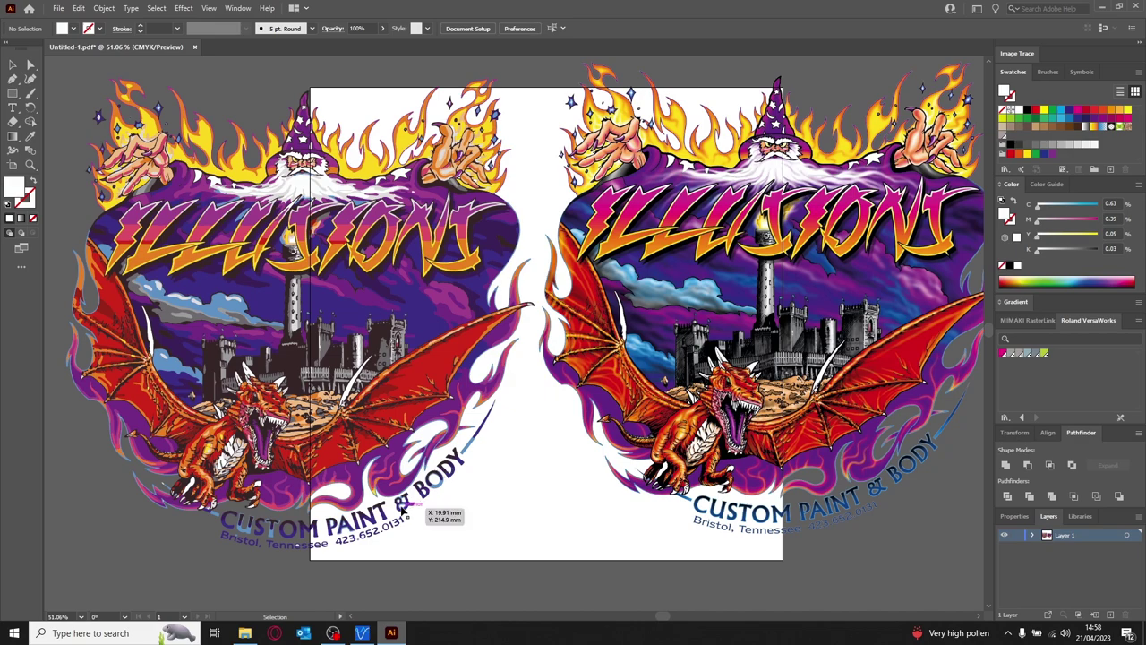
click(452, 528)
key(Delete)
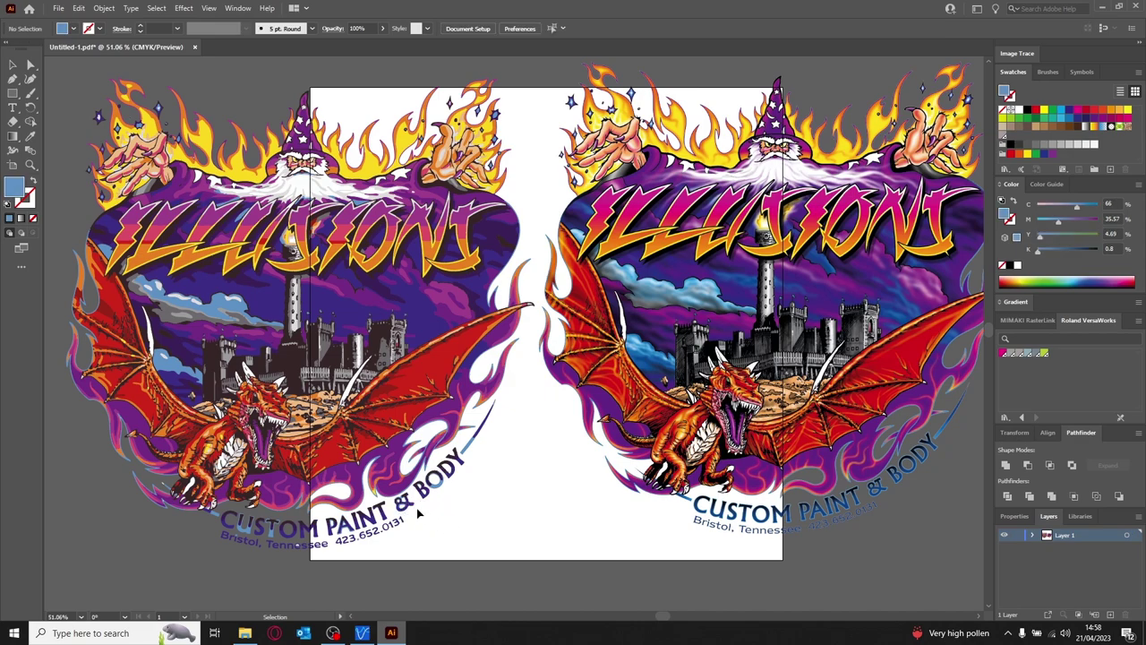
Step: Inspect the small pieces around PAINT & and the phone number lettering
click(421, 507)
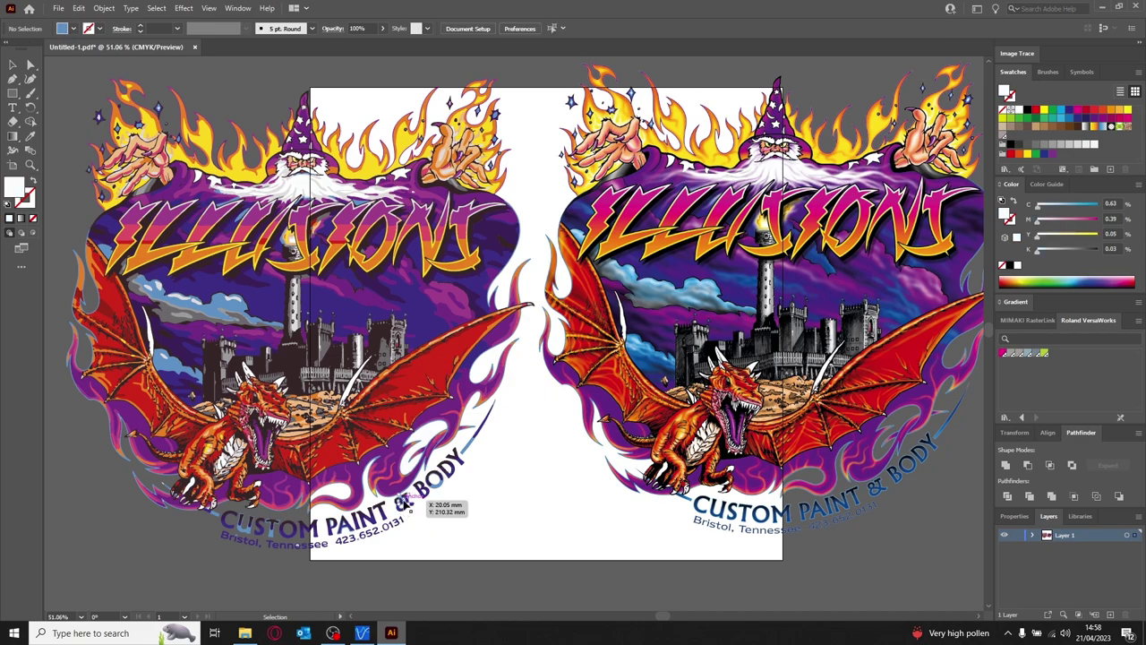
click(455, 540)
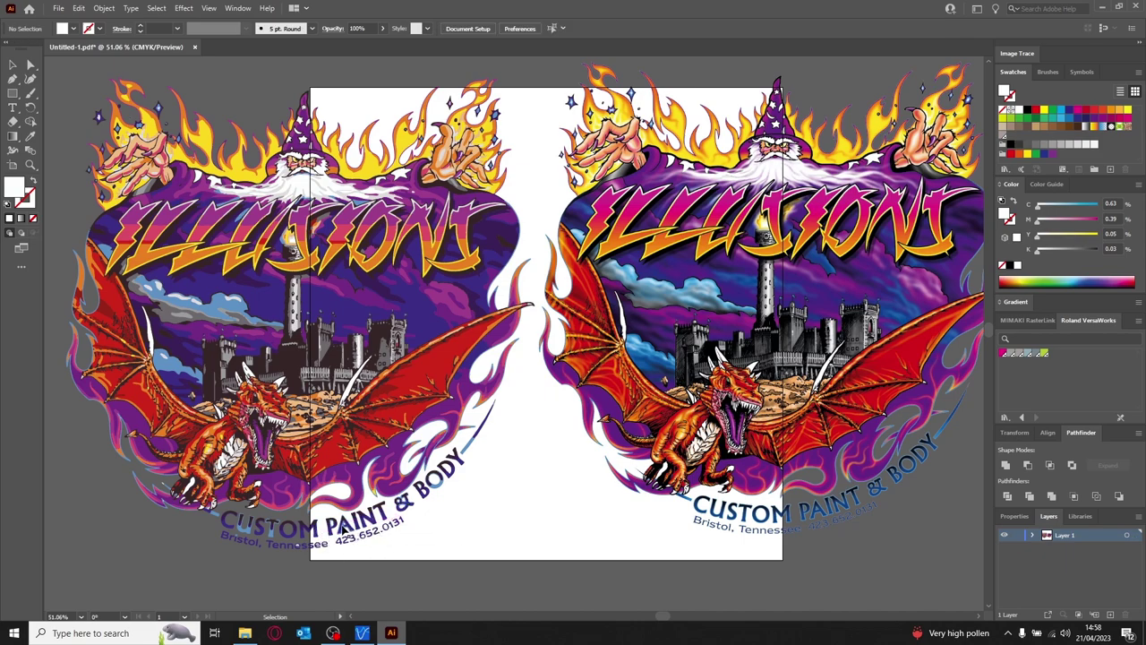
click(372, 536)
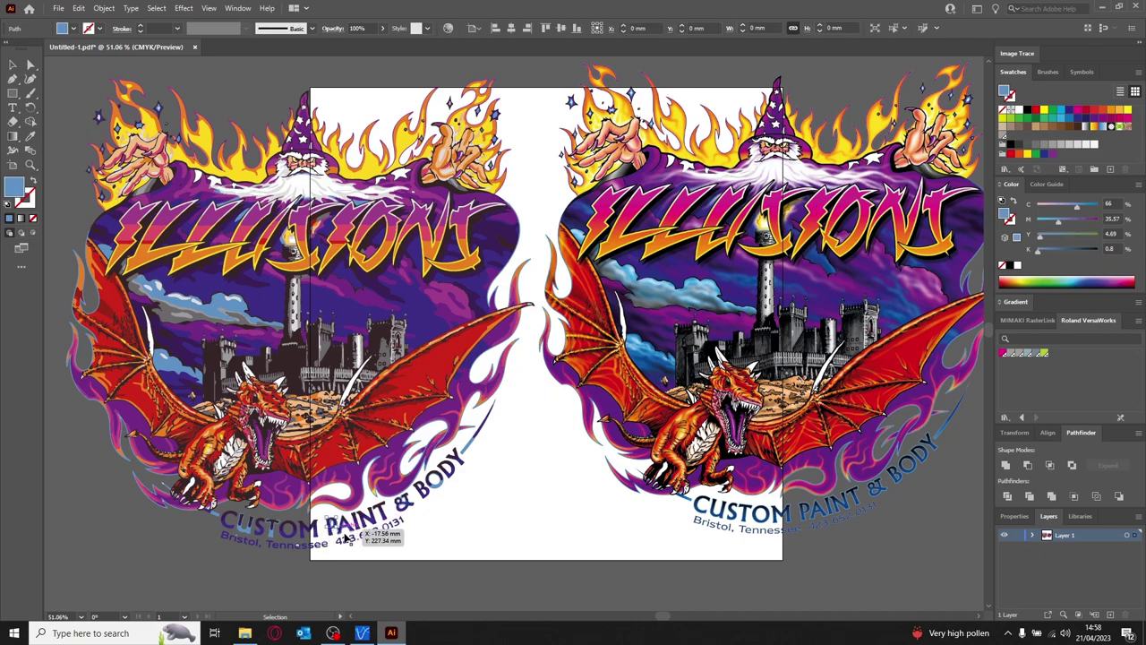
click(375, 563)
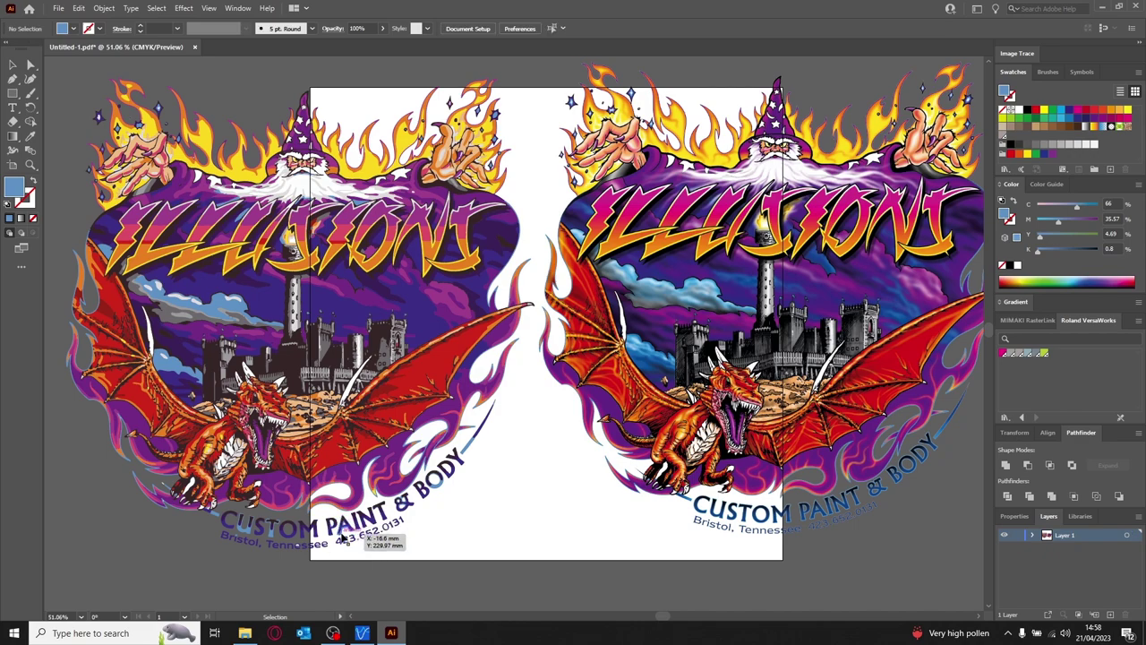
click(368, 541)
click(374, 544)
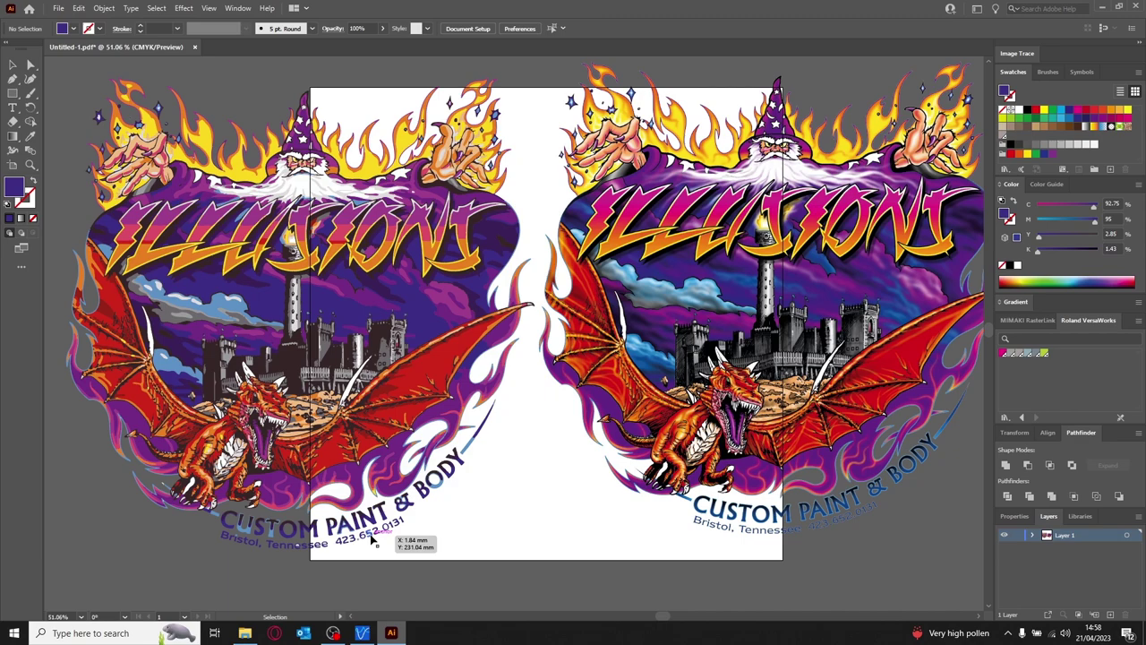
click(383, 543)
click(419, 562)
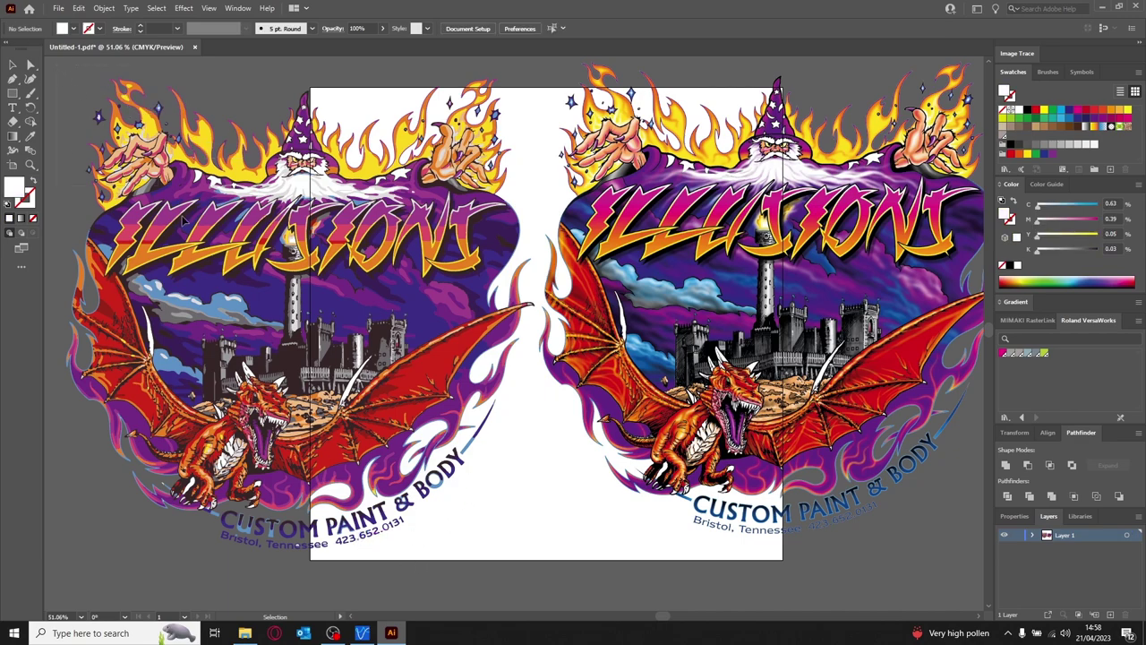
Step: Fill the whole left traced artwork with the RDG_WHITE swatch, then deselect it
drag(185, 218, 515, 556)
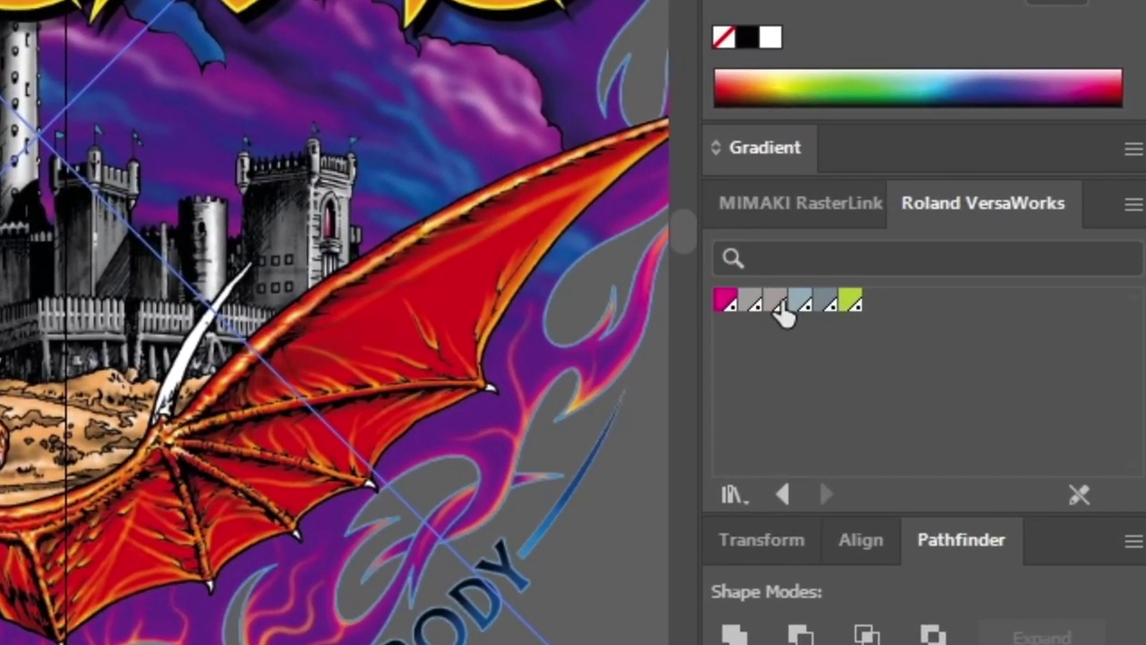
click(775, 303)
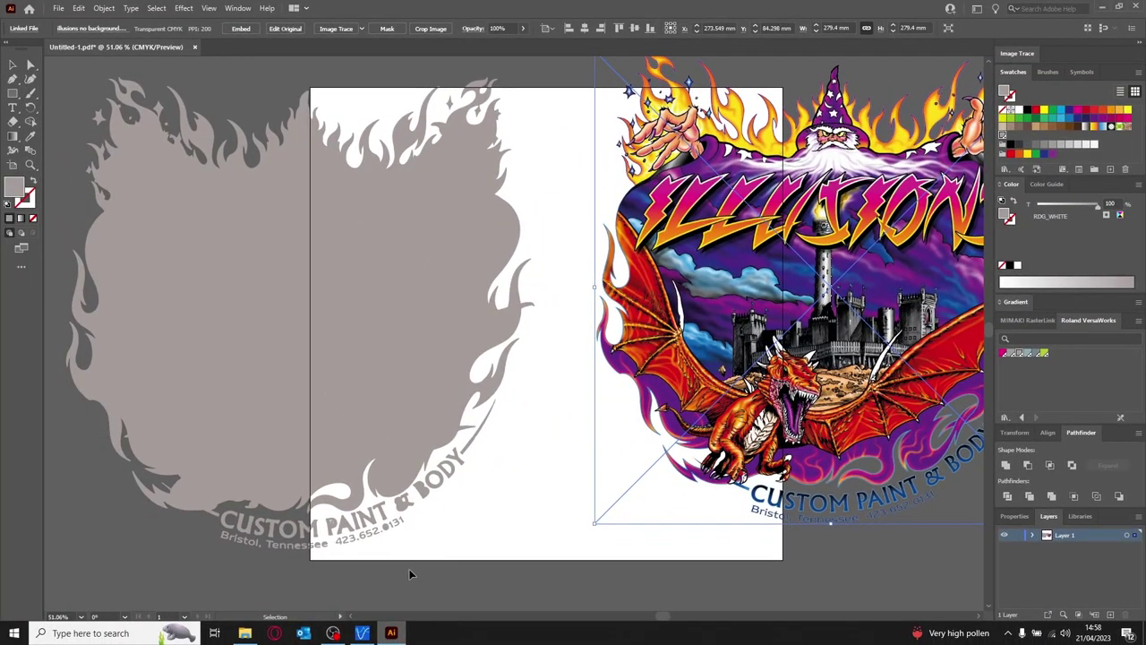
click(412, 576)
click(31, 168)
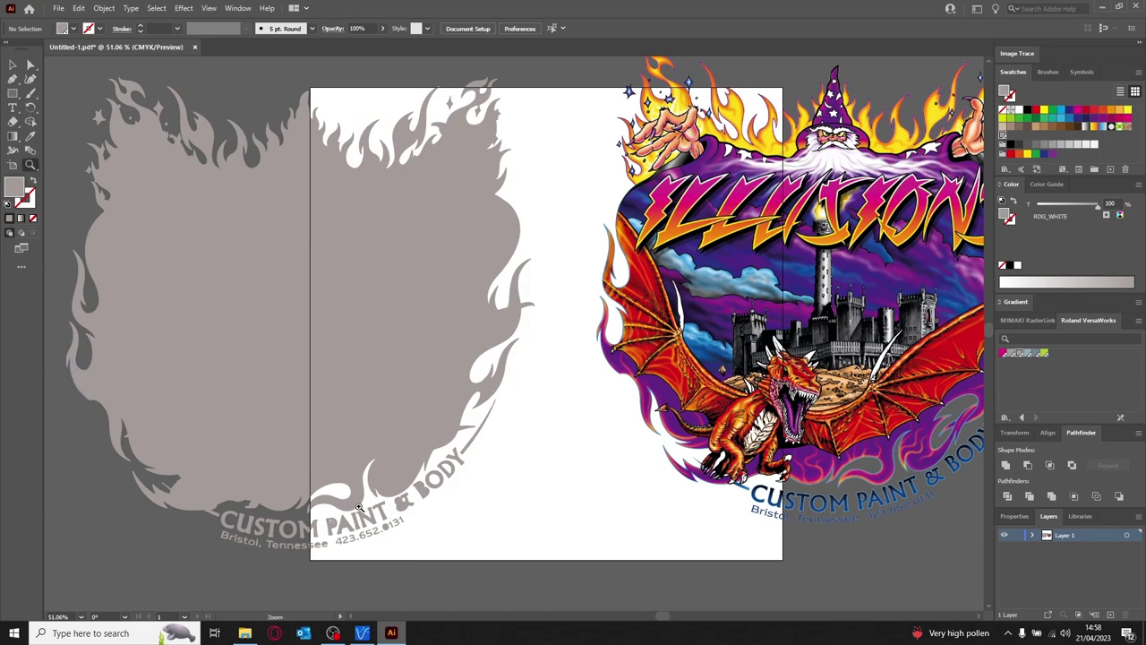
click(13, 64)
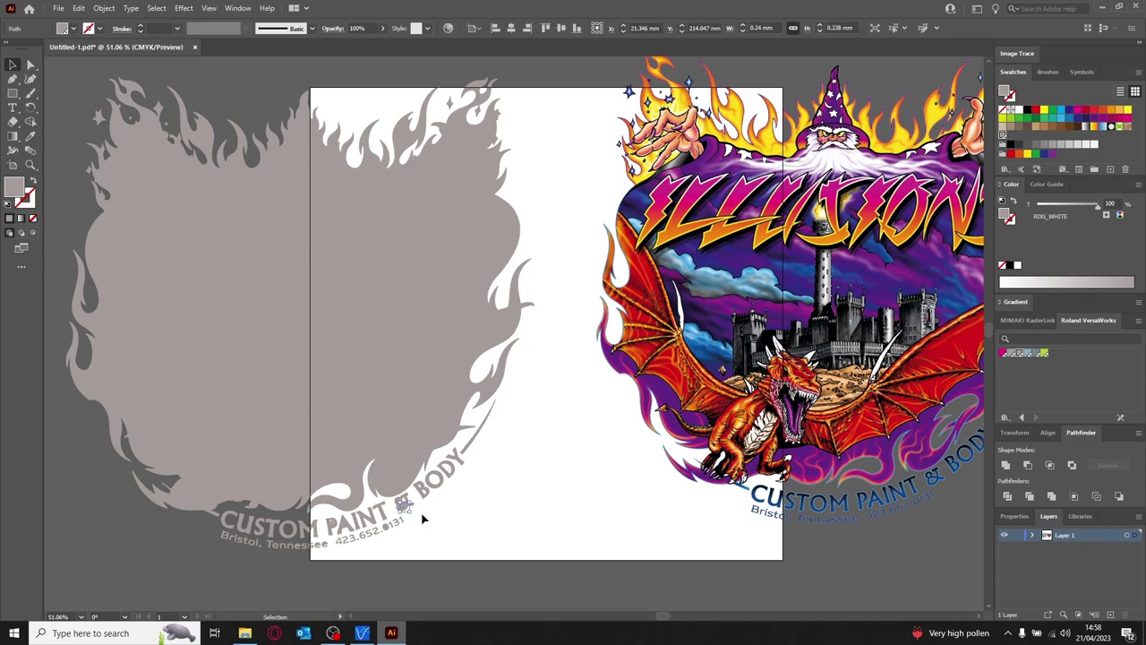
click(401, 511)
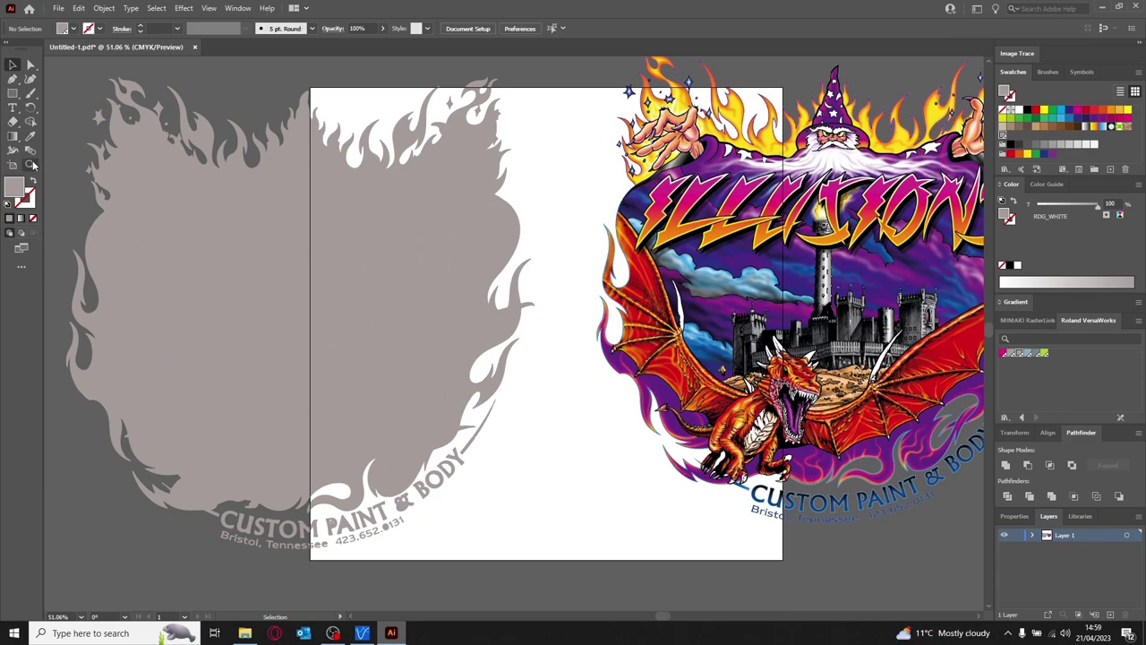
scroll(402, 506, up, 5)
scroll(454, 492, down, 5)
scroll(454, 492, right, 3)
scroll(328, 364, left, 3)
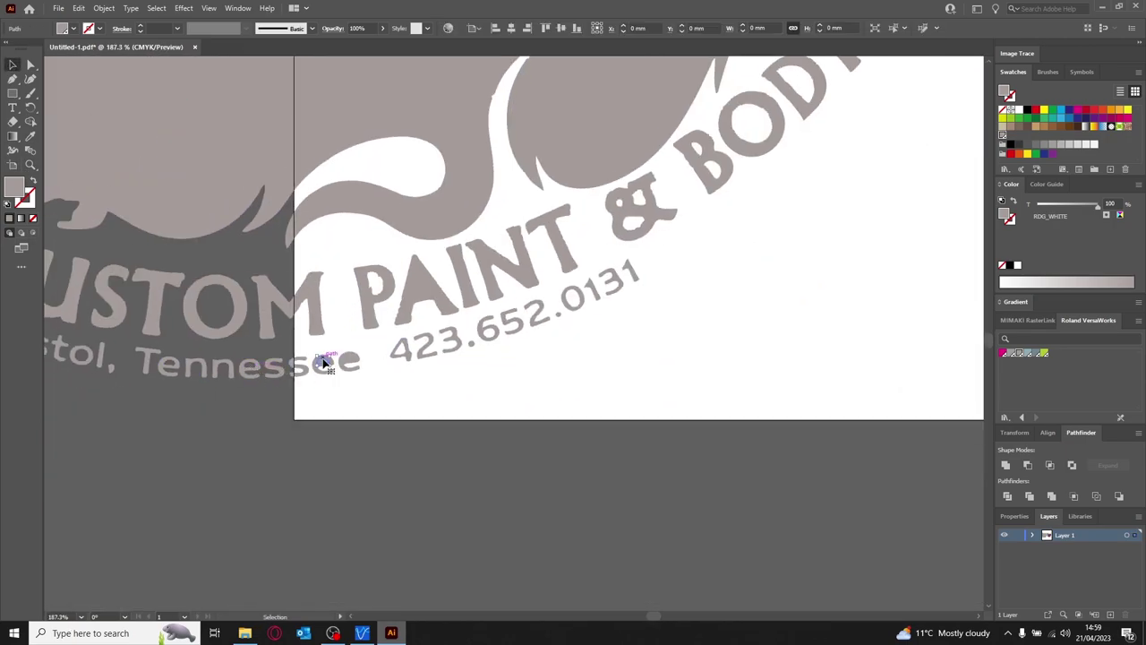
scroll(18, 169, down, 5)
scroll(81, 243, up, 5)
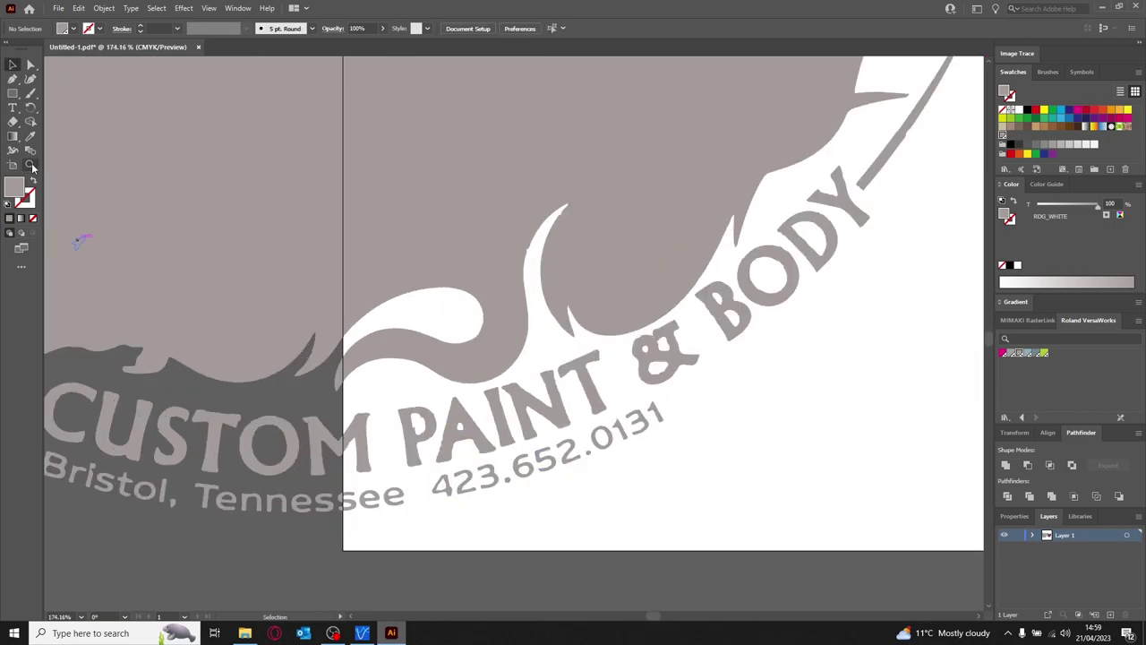
scroll(16, 65, down, 5)
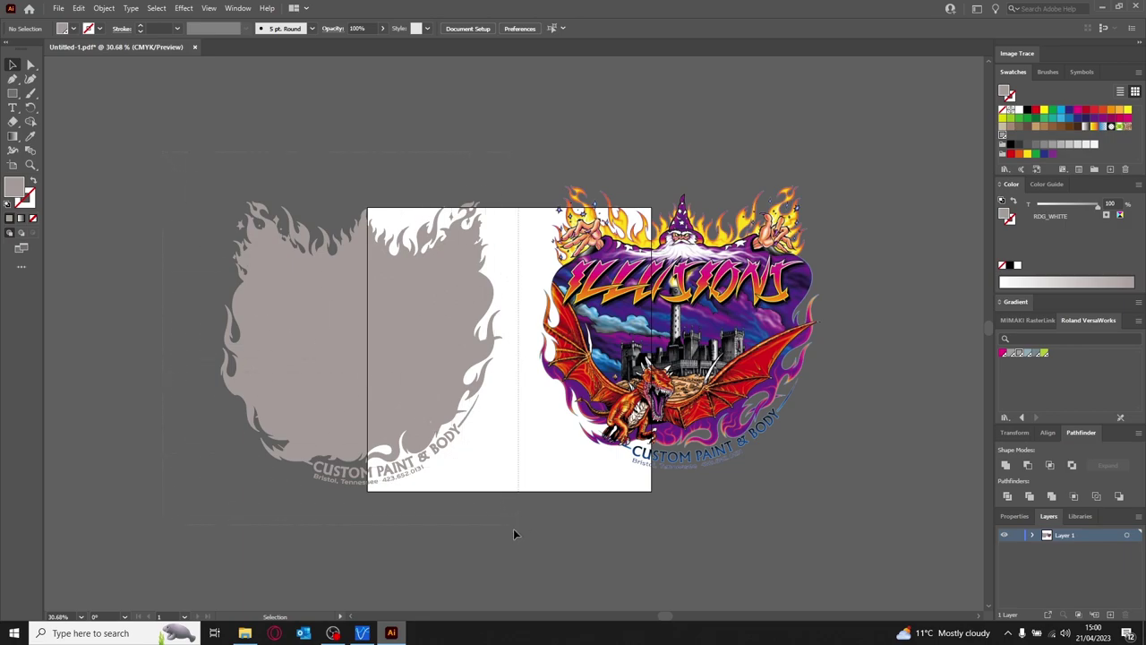
Step: Group all pieces of the grey traced artwork together
key(ctrl+a)
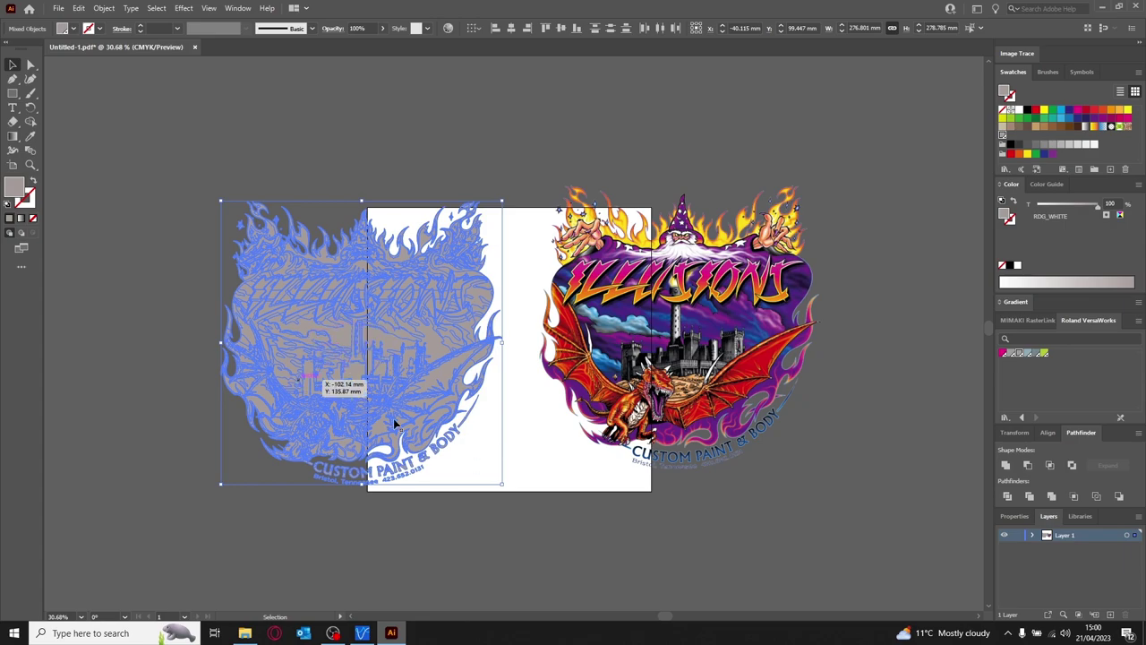
right_click(352, 331)
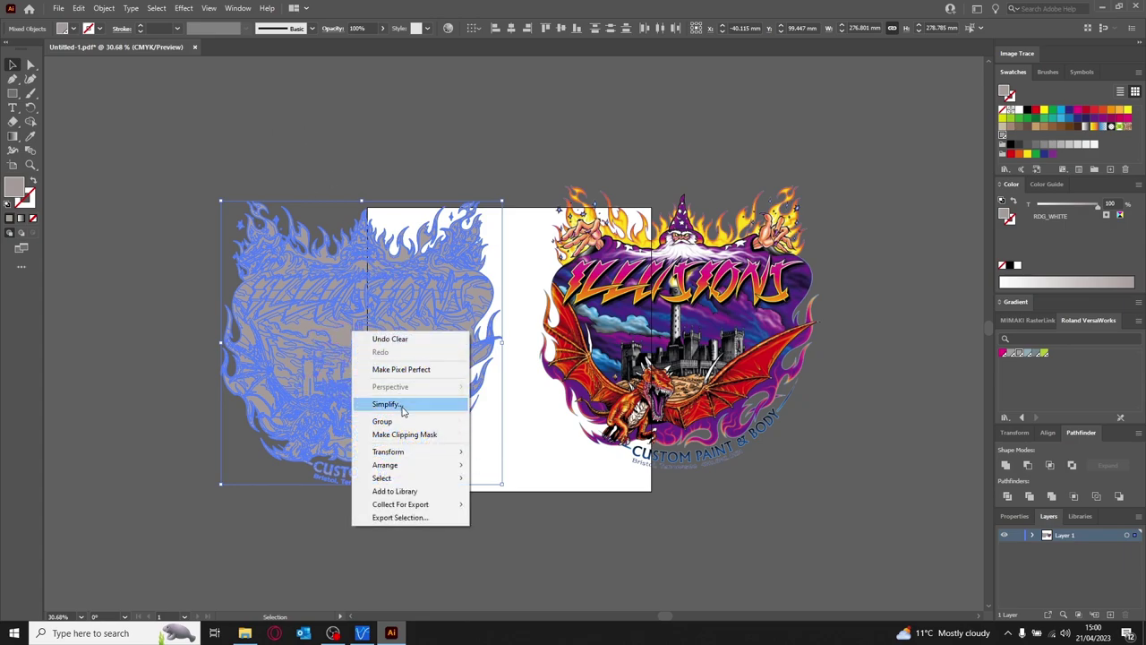
click(396, 426)
click(656, 583)
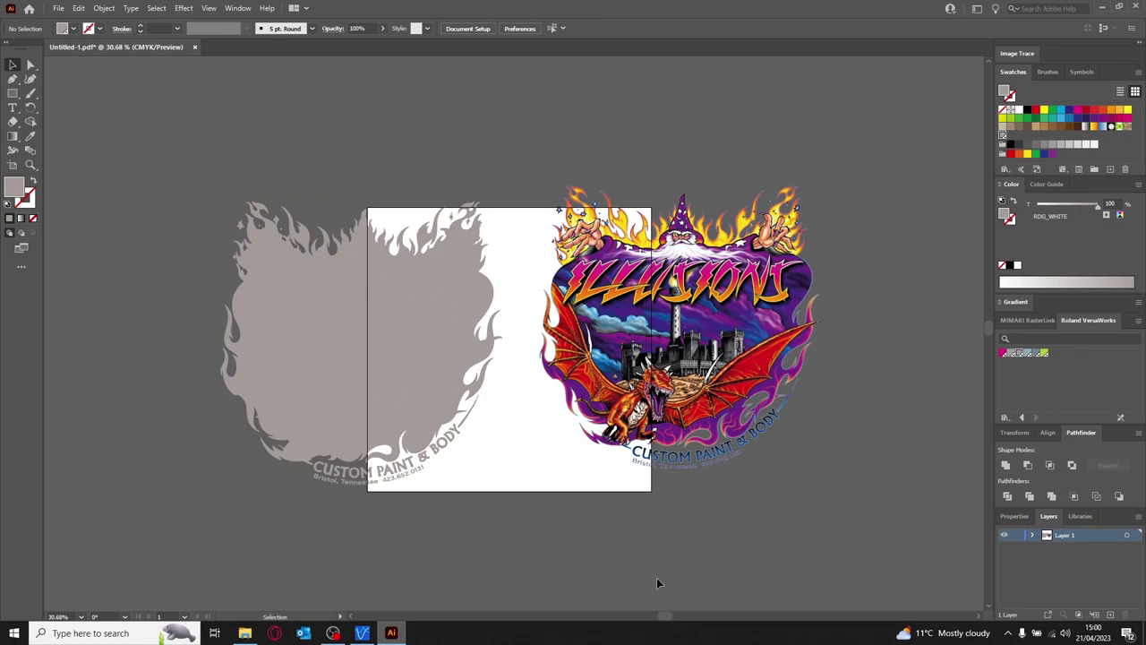
Step: Centre the traced group and colour image over each other horizontally and vertically
drag(579, 489, 367, 311)
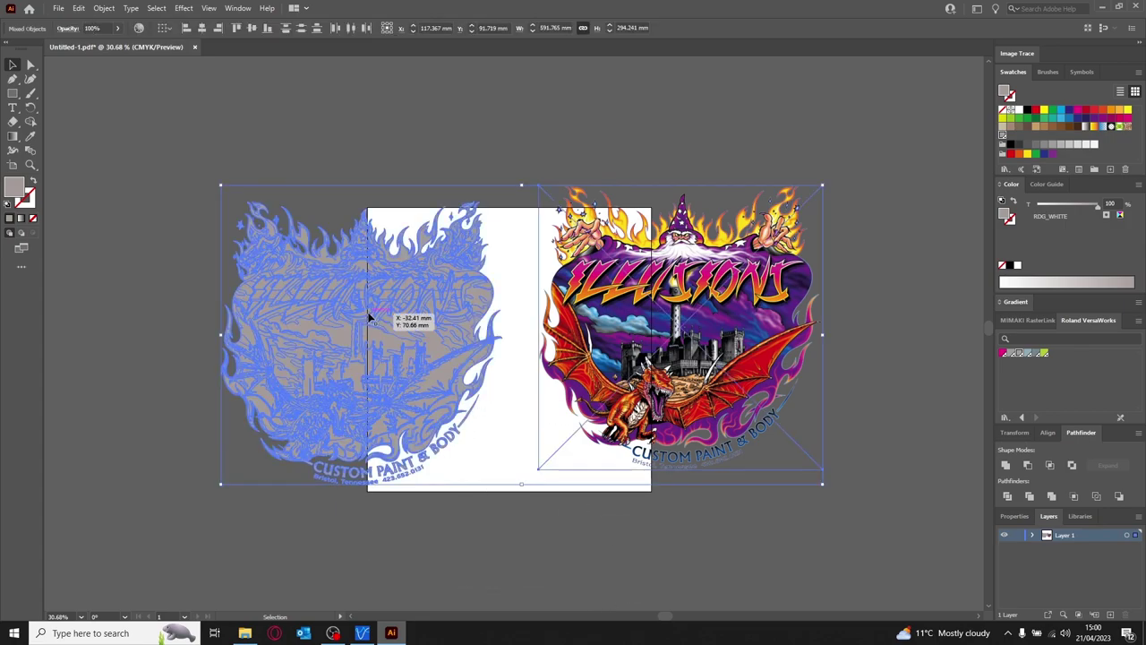
click(202, 28)
click(252, 27)
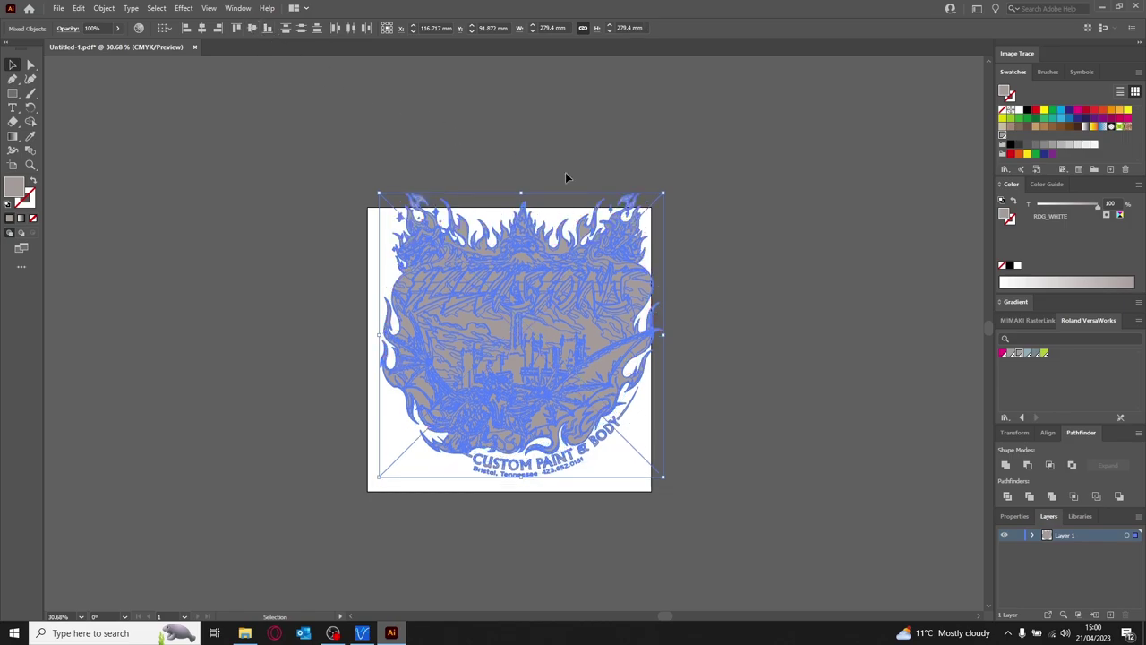
click(791, 286)
click(511, 353)
right_click(512, 356)
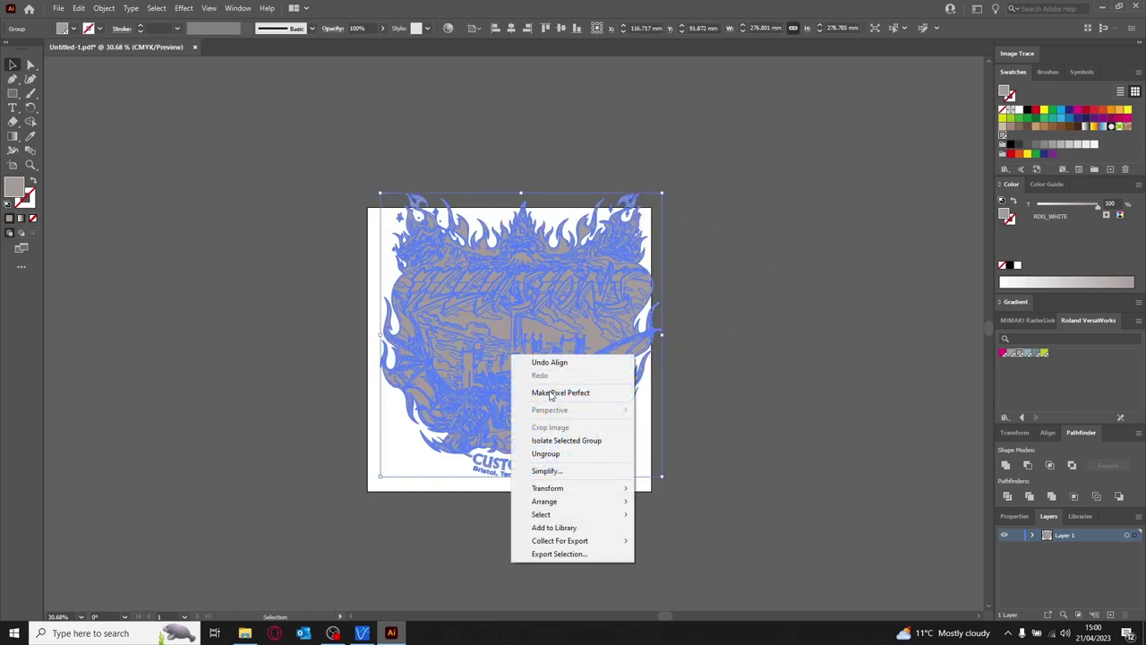
click(736, 392)
click(737, 392)
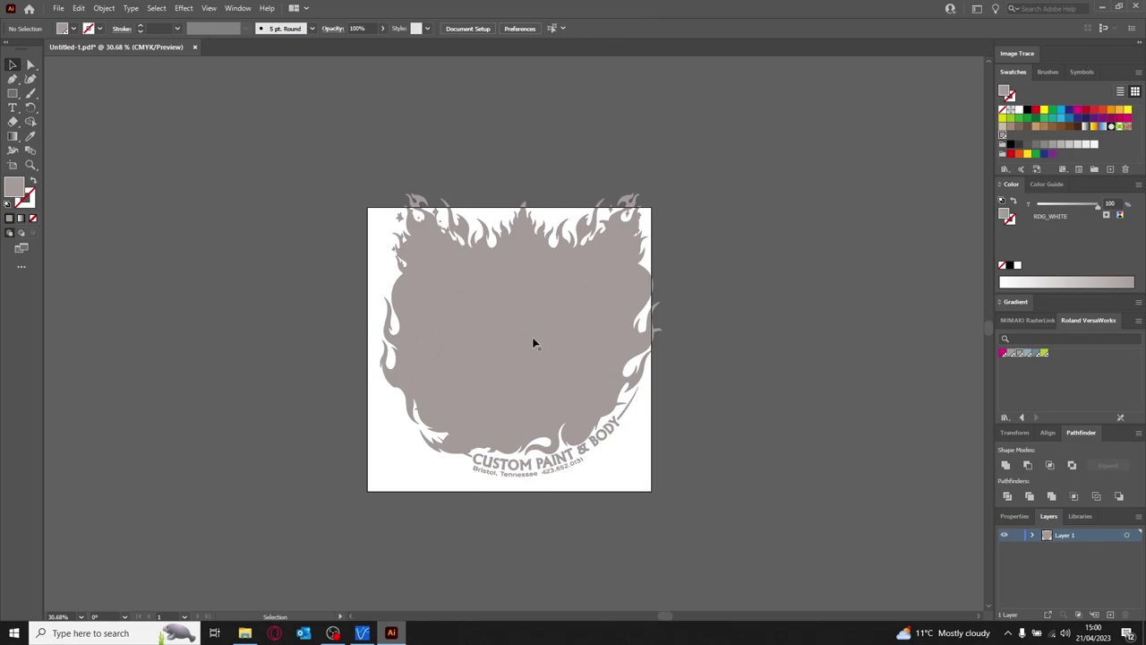
key(ctrl+a)
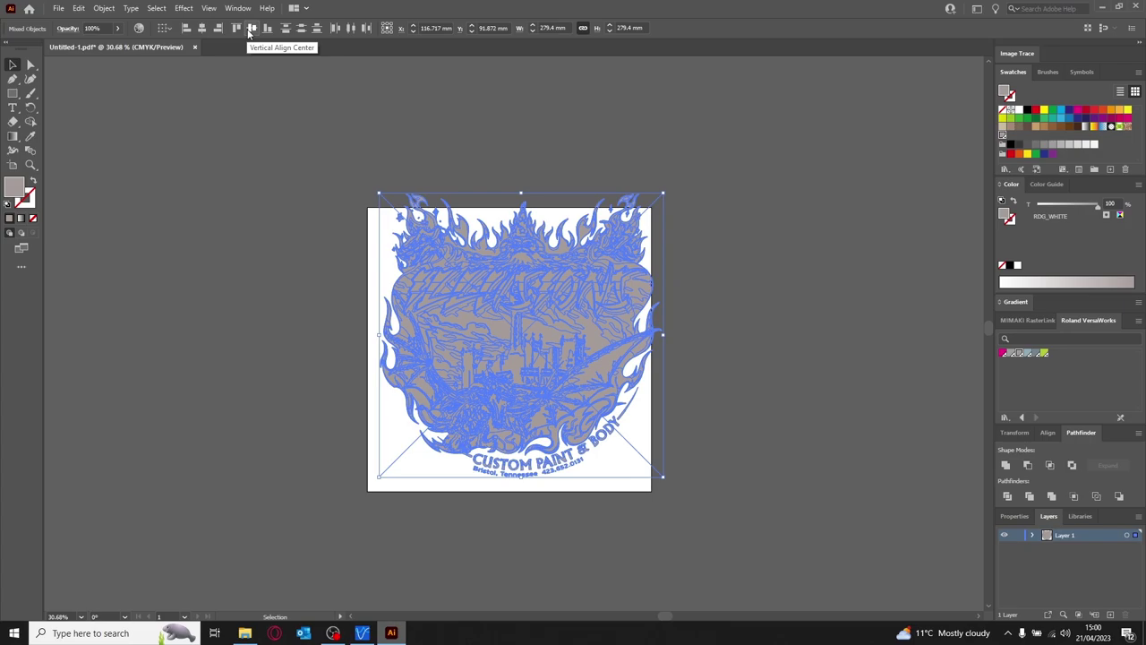
Step: Send the traced RDG_WHITE group to back and nudge the colour artwork into place
click(722, 290)
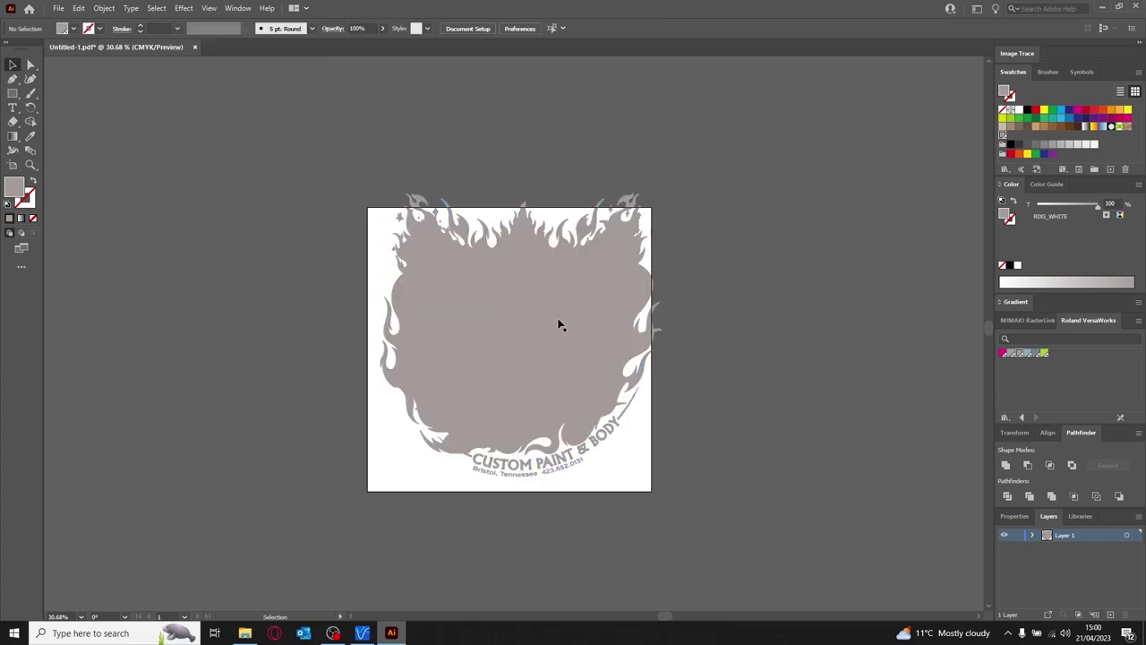
click(468, 346)
right_click(467, 344)
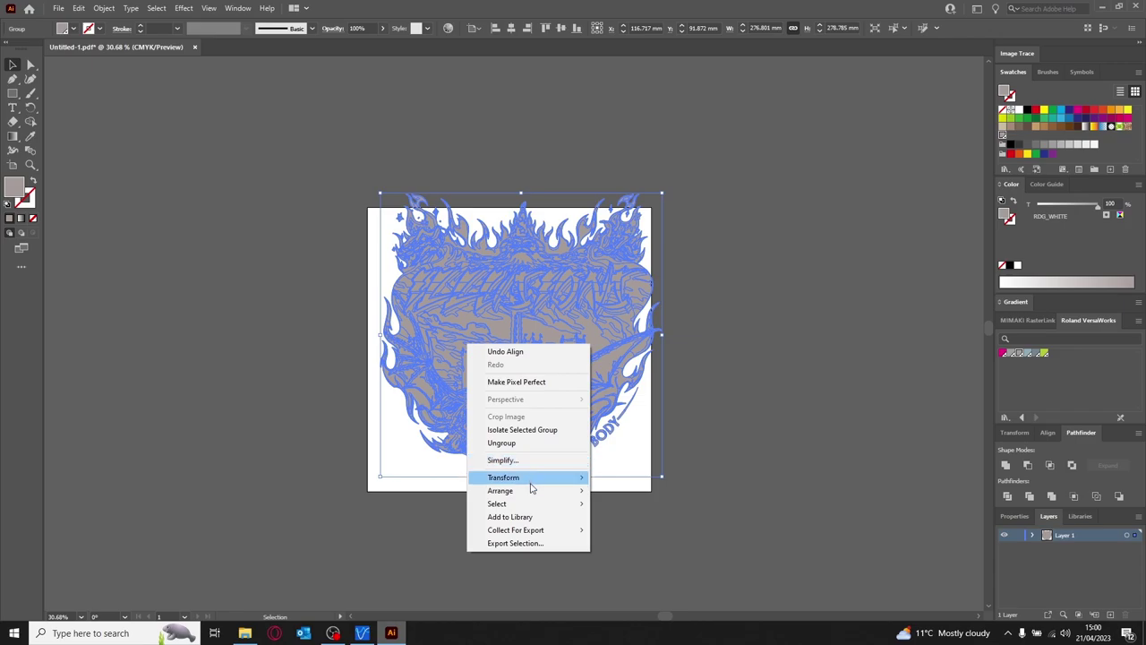
mouse_move(533, 496)
click(638, 518)
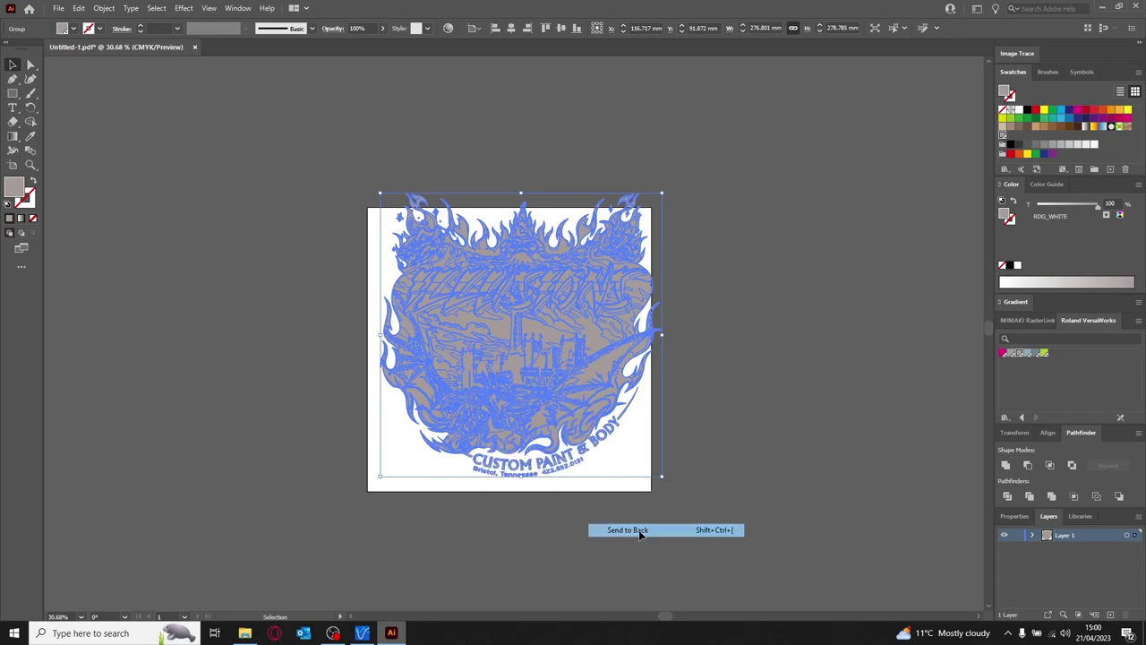
click(713, 506)
drag(547, 330, 536, 344)
click(759, 390)
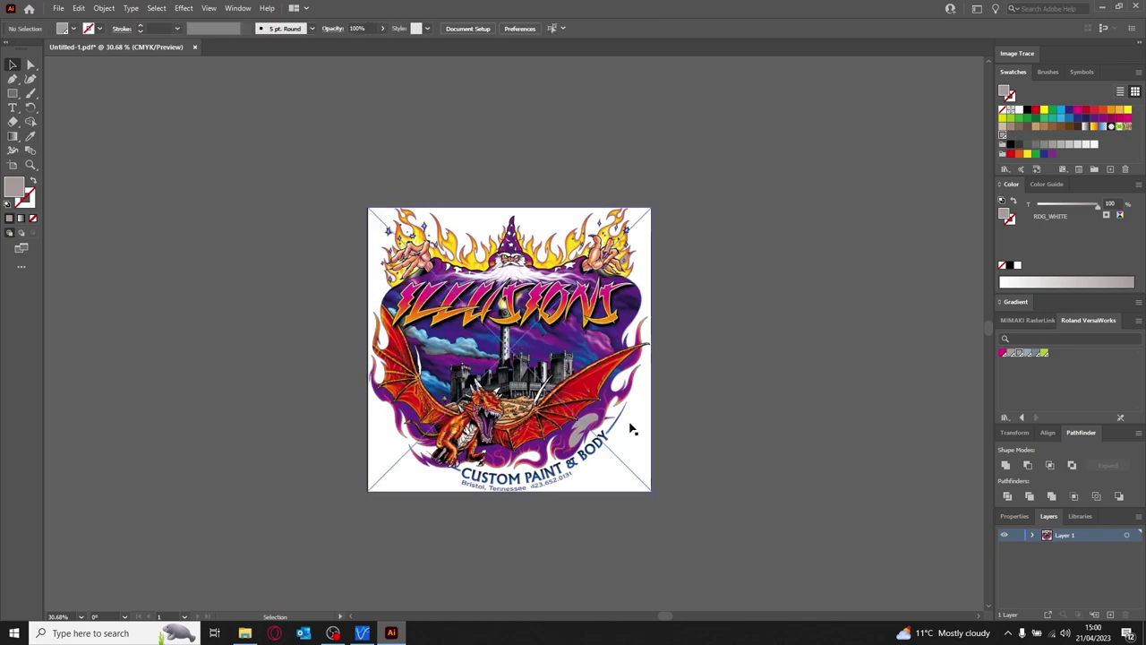
Step: Move the colour image aside, ungroup the traced artwork and delete its small stray path
drag(530, 406, 356, 372)
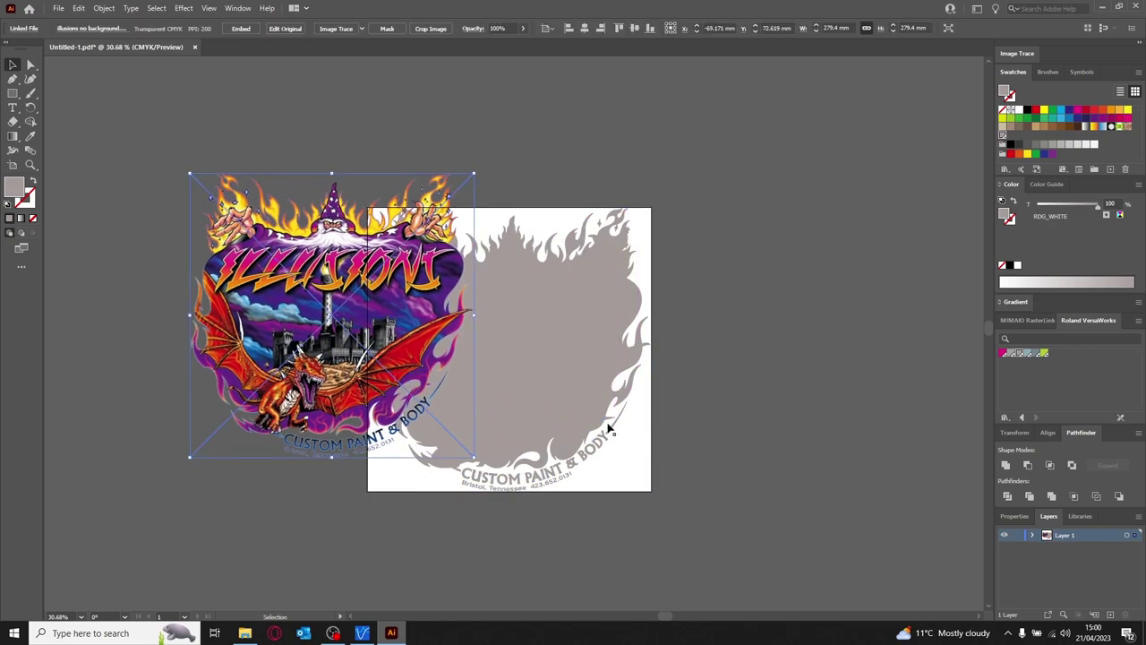
click(581, 421)
right_click(580, 422)
click(627, 314)
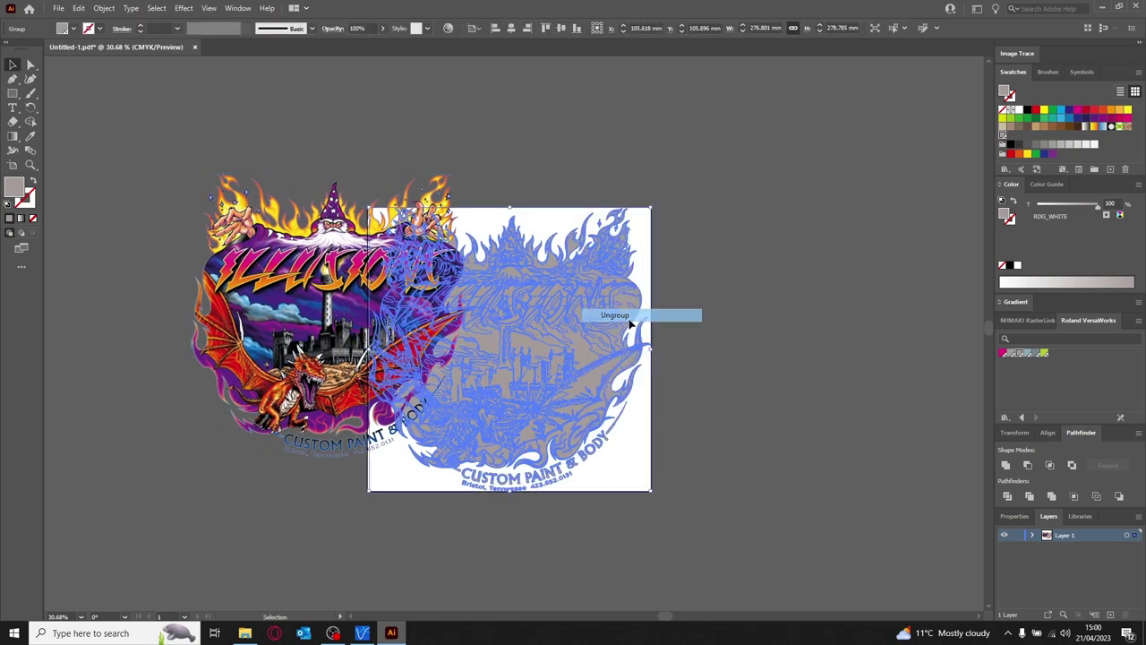
click(653, 421)
click(586, 425)
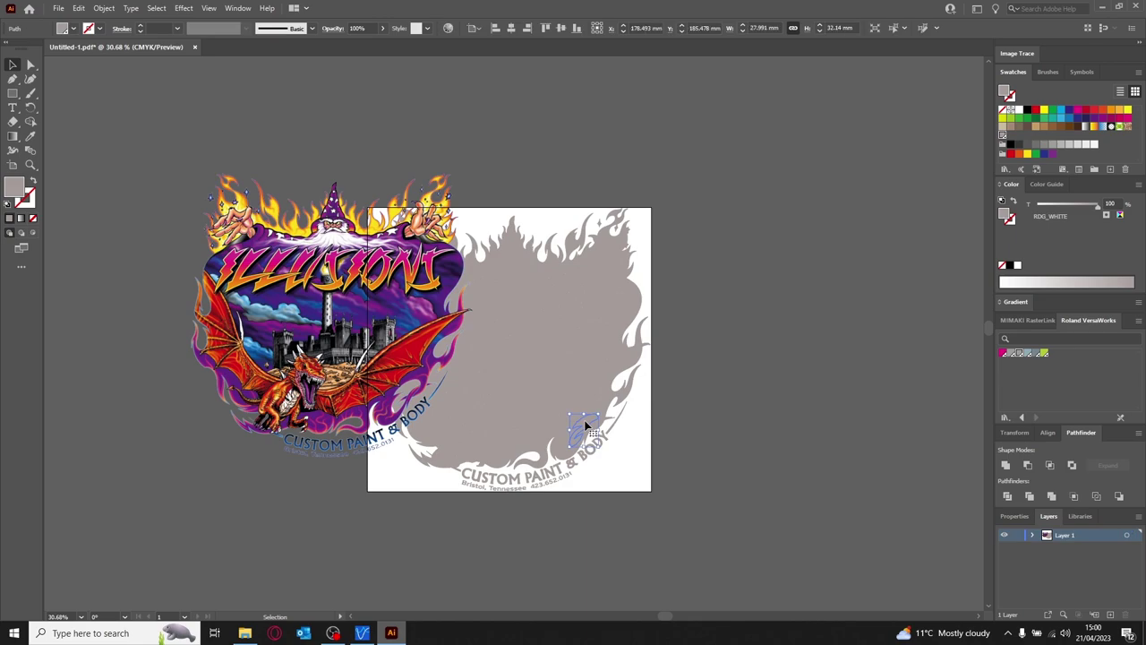
key(Delete)
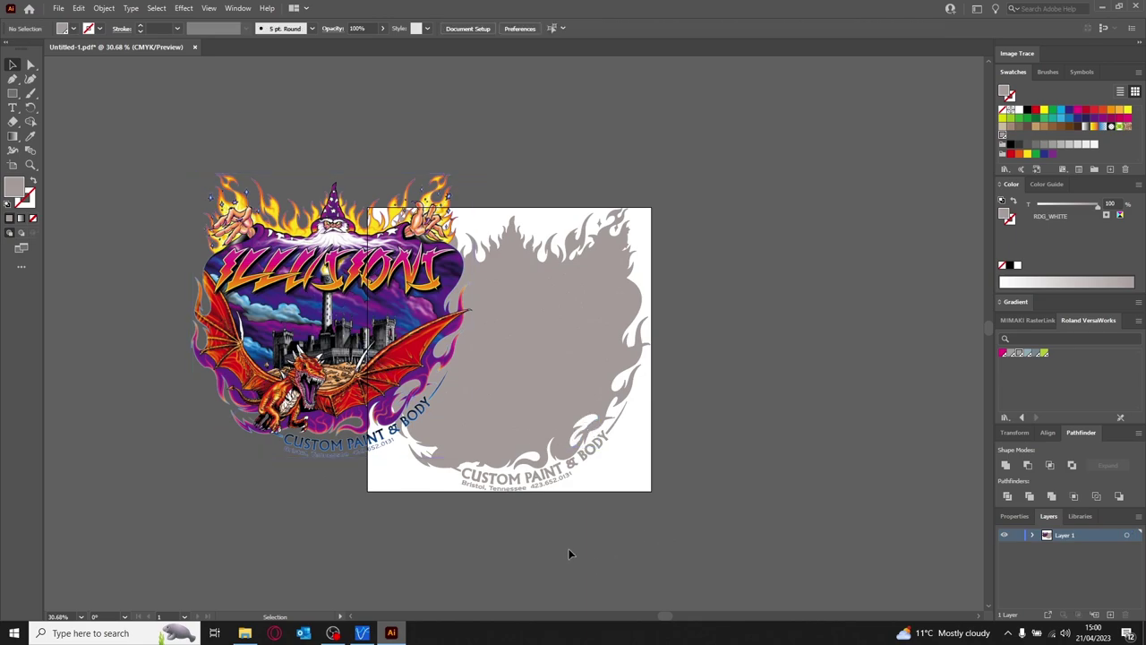
key(ctrl+a)
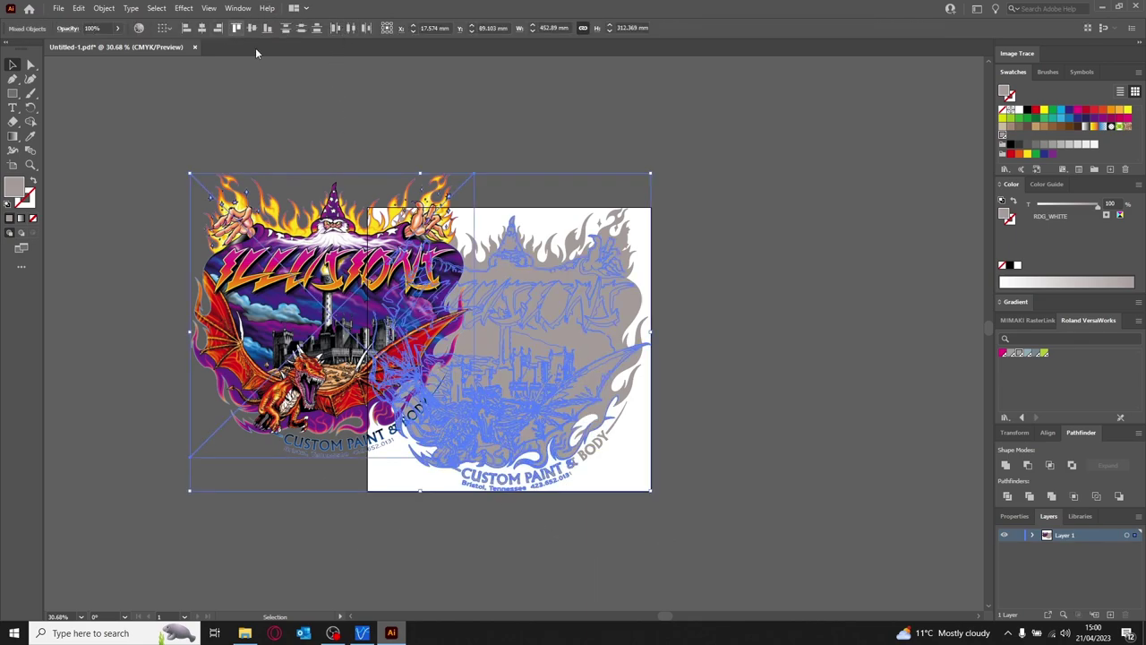
click(686, 253)
Step: Regroup the traced flame pieces and centre them with the logo horizontally and vertically
drag(430, 421, 253, 283)
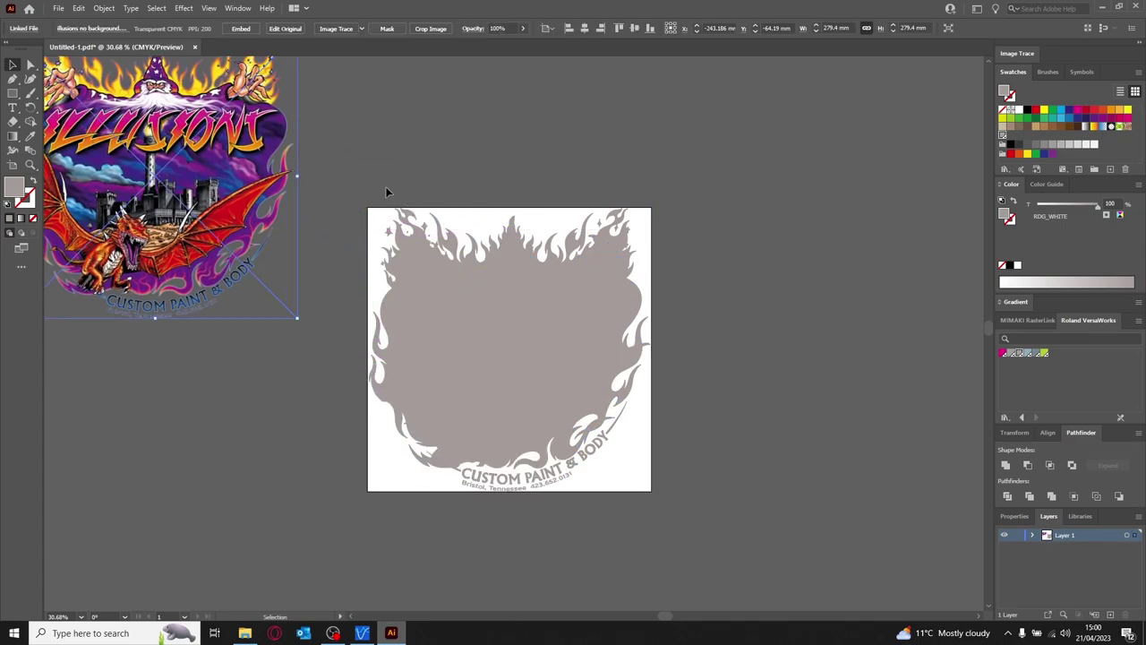
drag(678, 507, 553, 377)
right_click(554, 377)
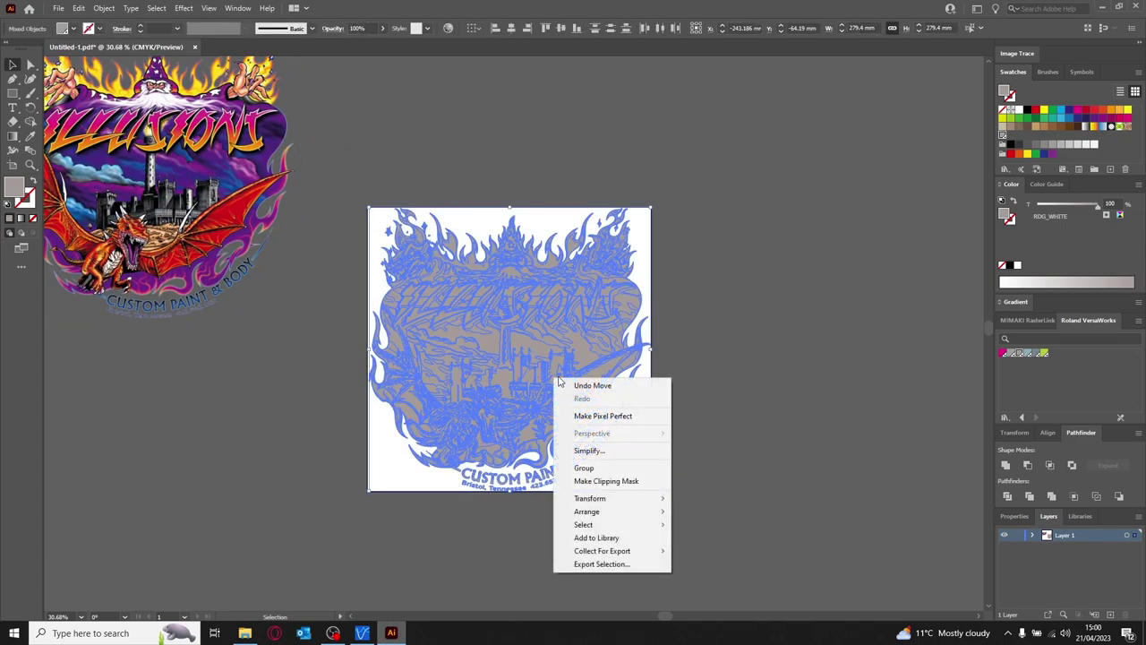
click(599, 468)
click(518, 549)
drag(198, 295, 199, 296)
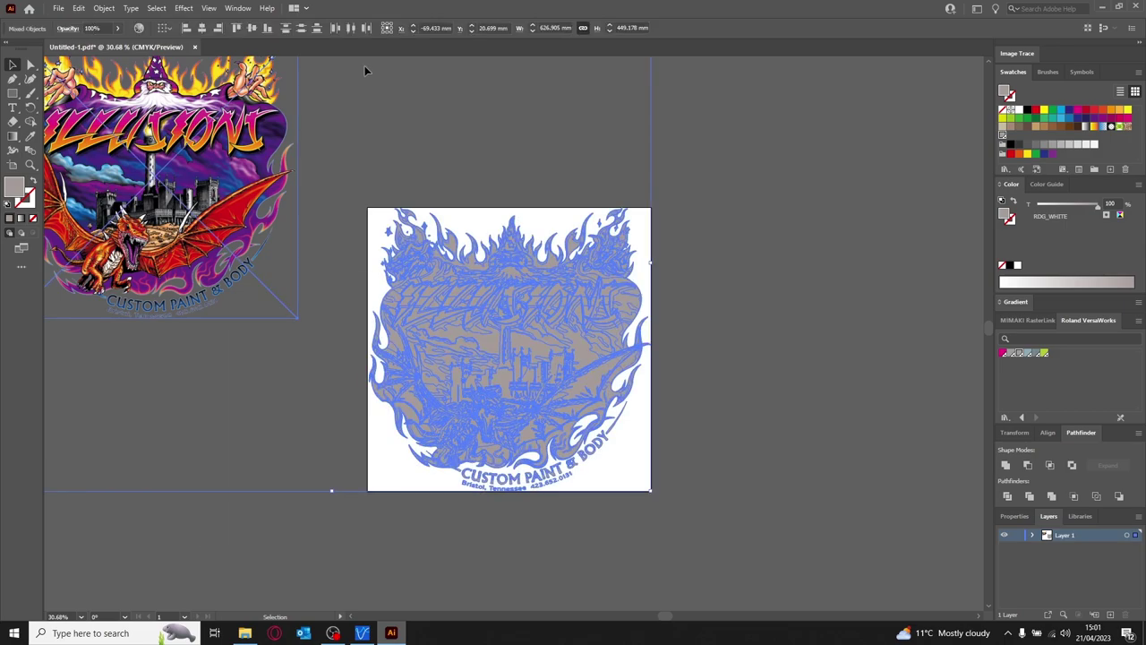
click(203, 27)
click(253, 27)
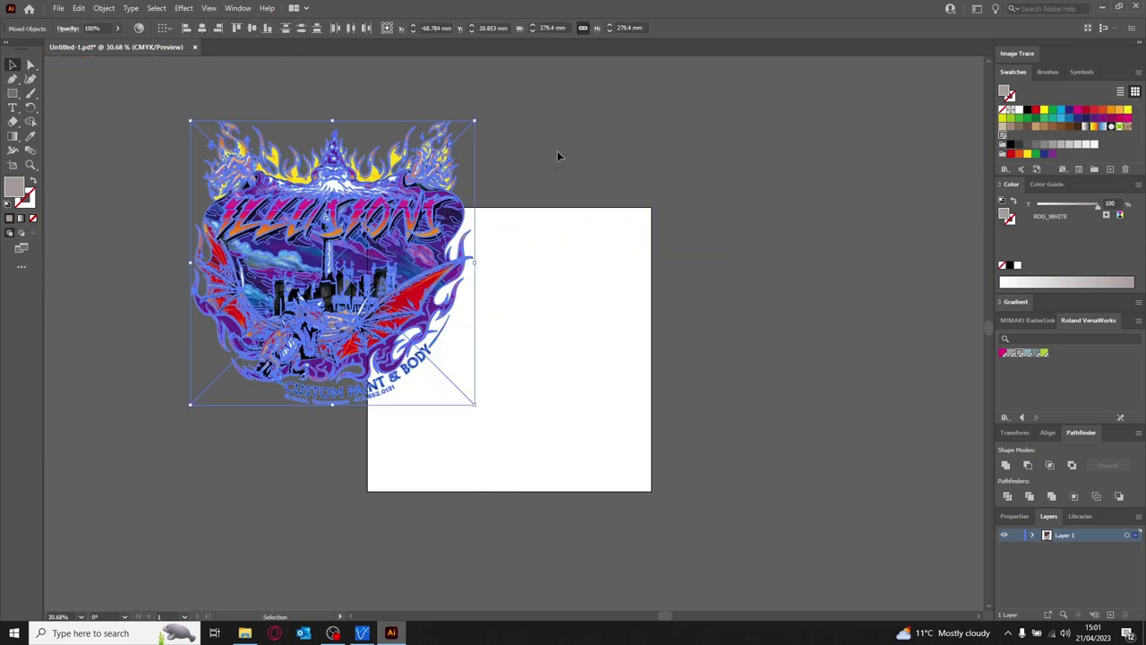
Step: Move the stacked artwork back onto the artboard and select everything on the page
click(421, 269)
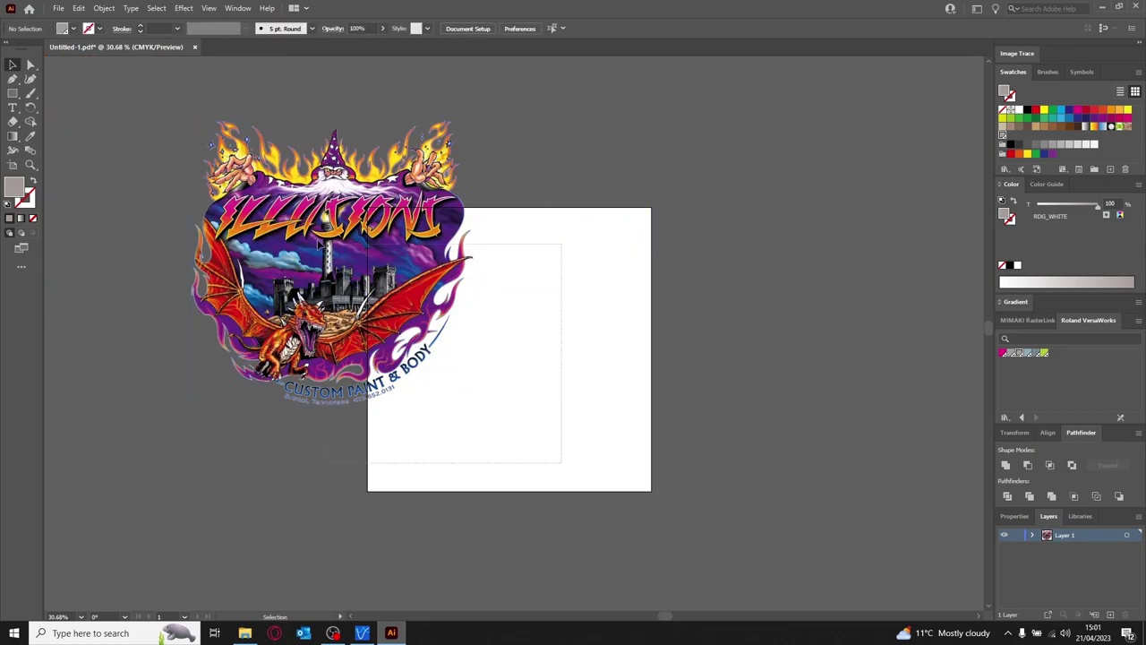
drag(315, 258, 532, 356)
click(751, 369)
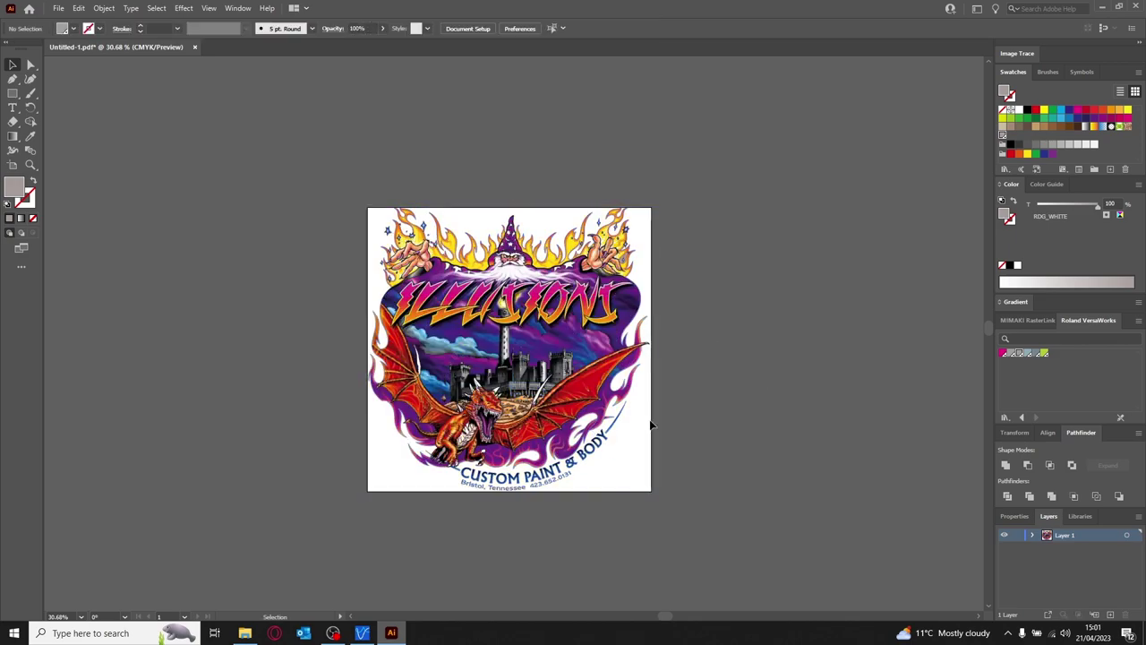
drag(717, 593, 525, 410)
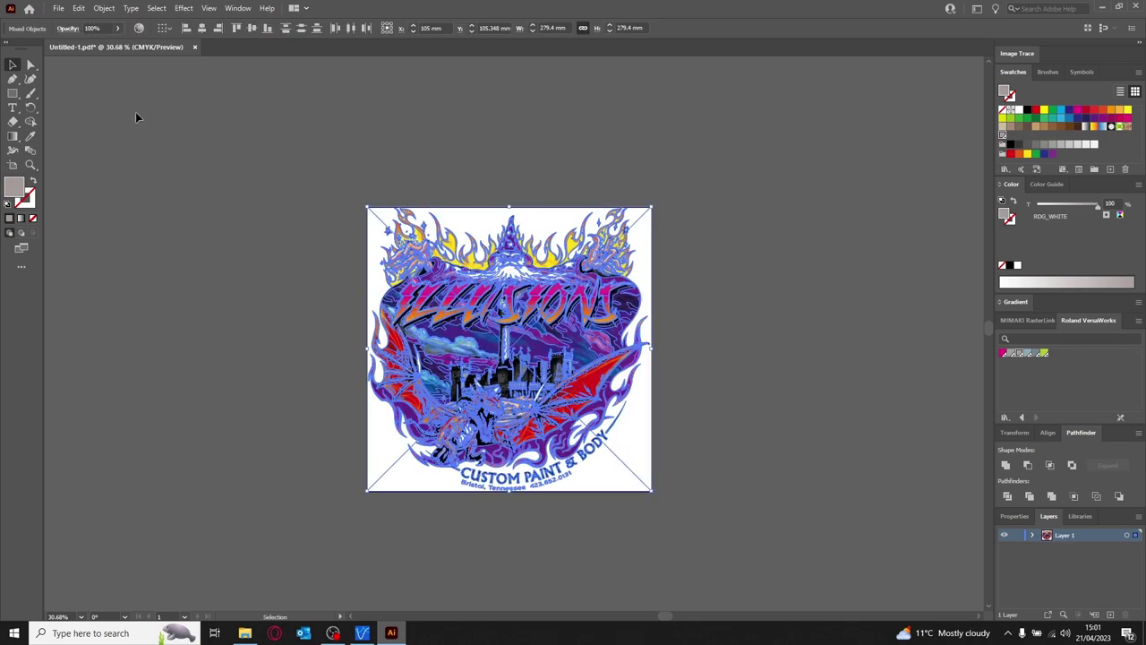
click(58, 8)
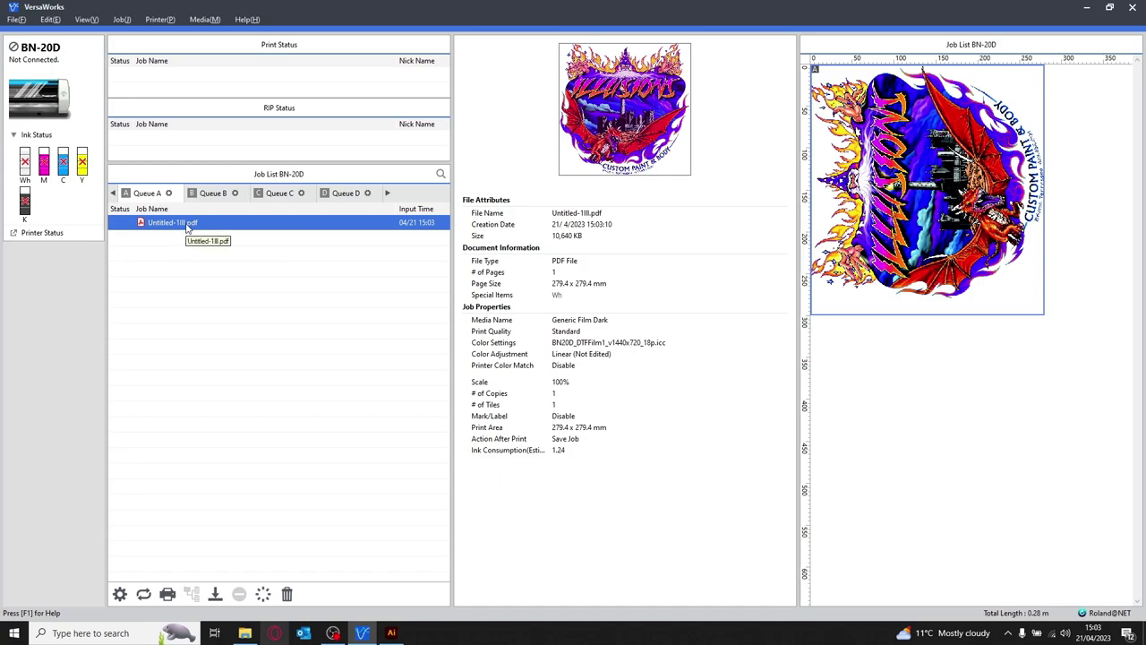
Step: Open Job Settings for the Untitled-1lll.pdf job in VersaWorks Queue A
mouse_move(557, 299)
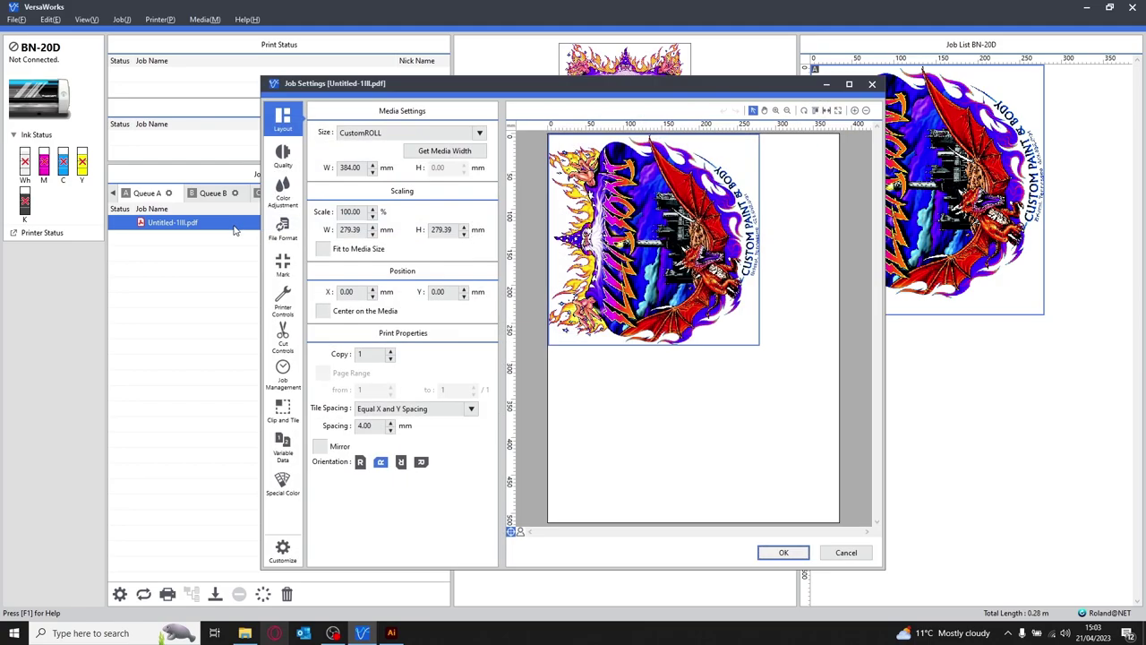
Step: Set the job's Quality resolution to 720 x 720 dpi
click(283, 156)
click(409, 234)
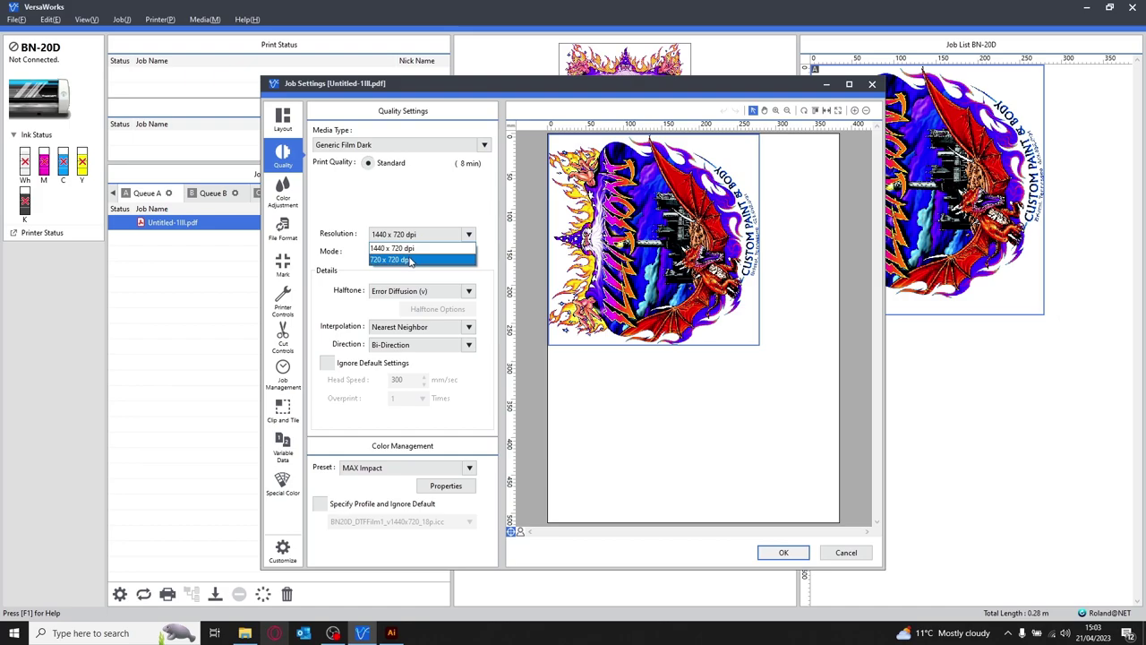
click(409, 260)
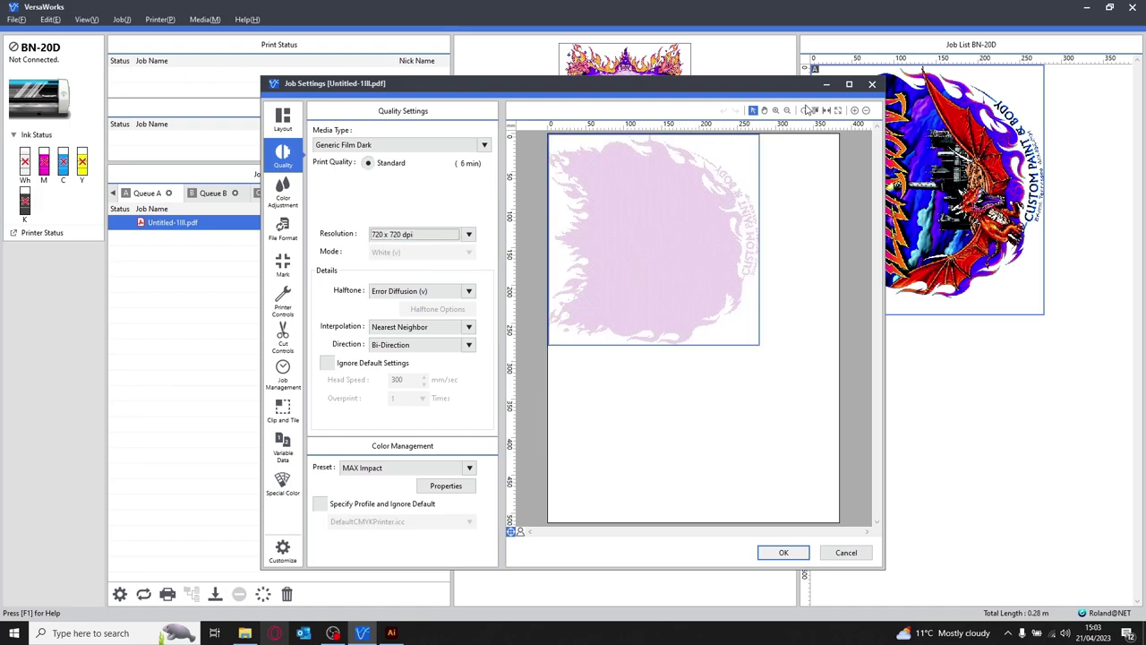
Step: Zoom into the preview to inspect the white-ink layer, then zoom back out to the whole page
click(776, 110)
click(688, 228)
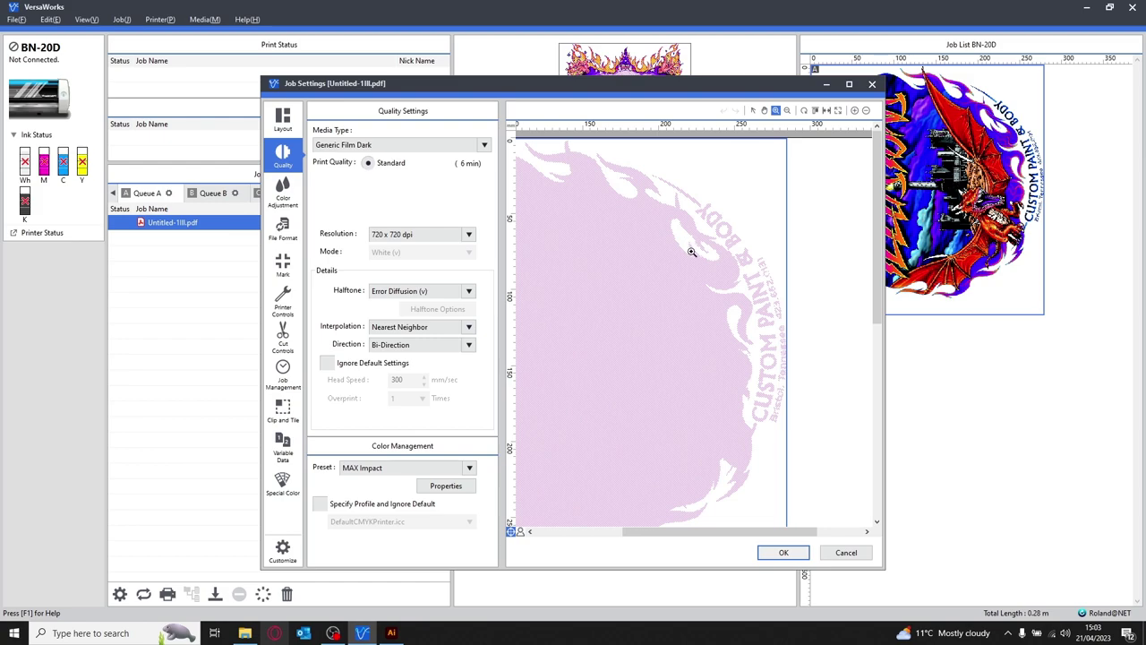
drag(759, 531, 686, 531)
click(788, 110)
click(765, 222)
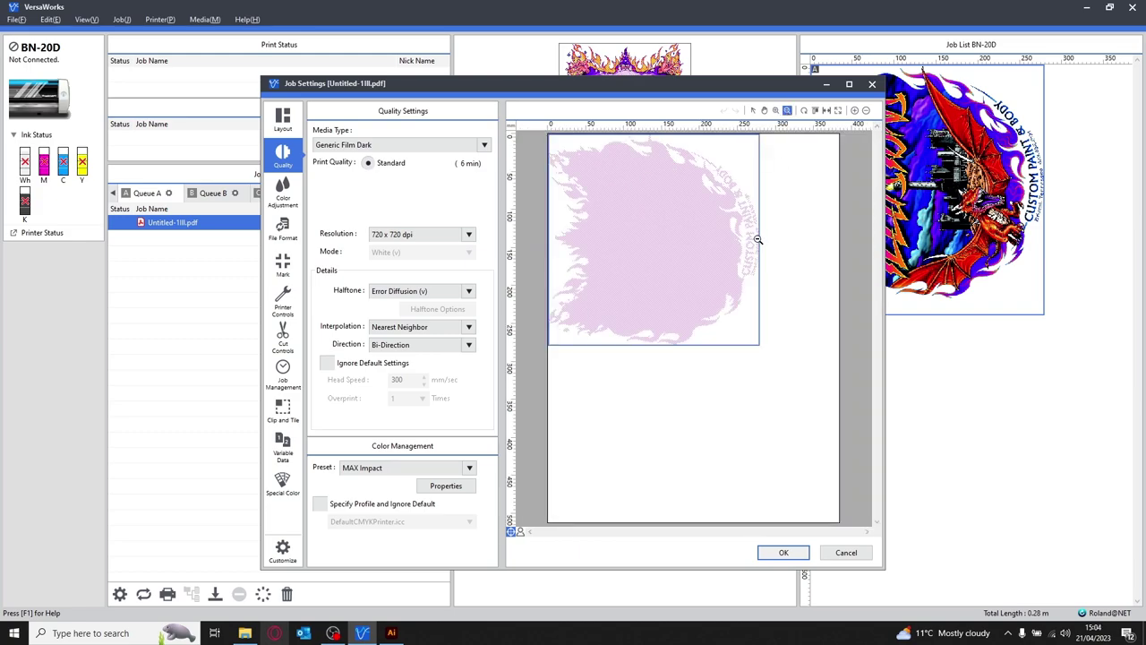
Step: Confirm Job Settings with OK so Untitled-1lll.pdf's preview shows the white-ink silhouette
click(782, 553)
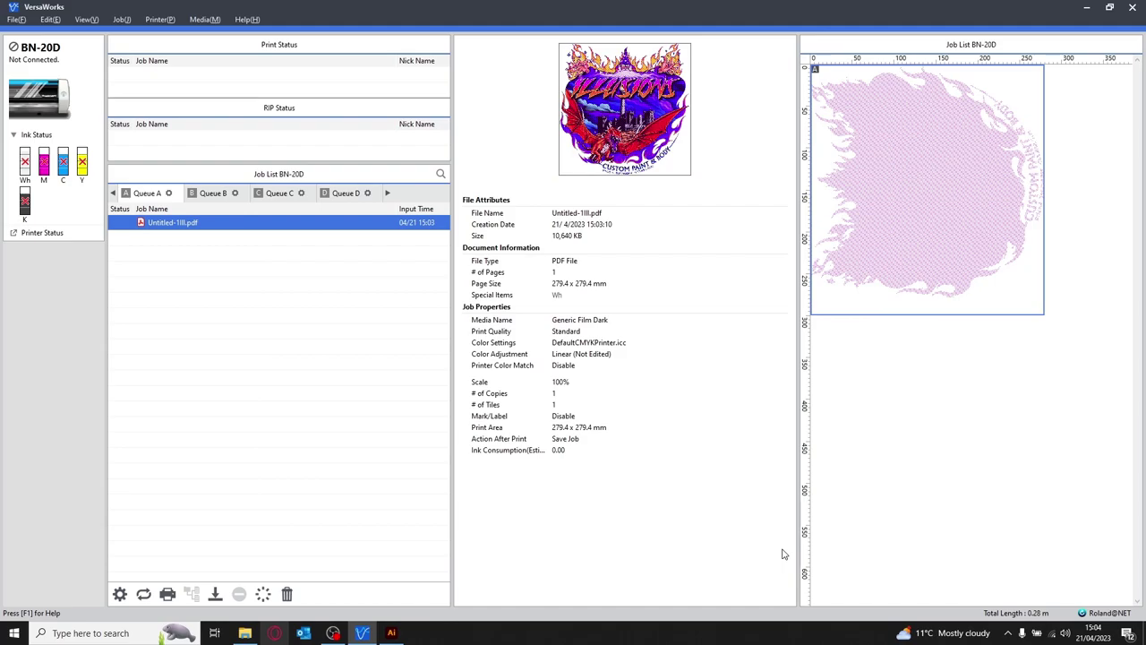